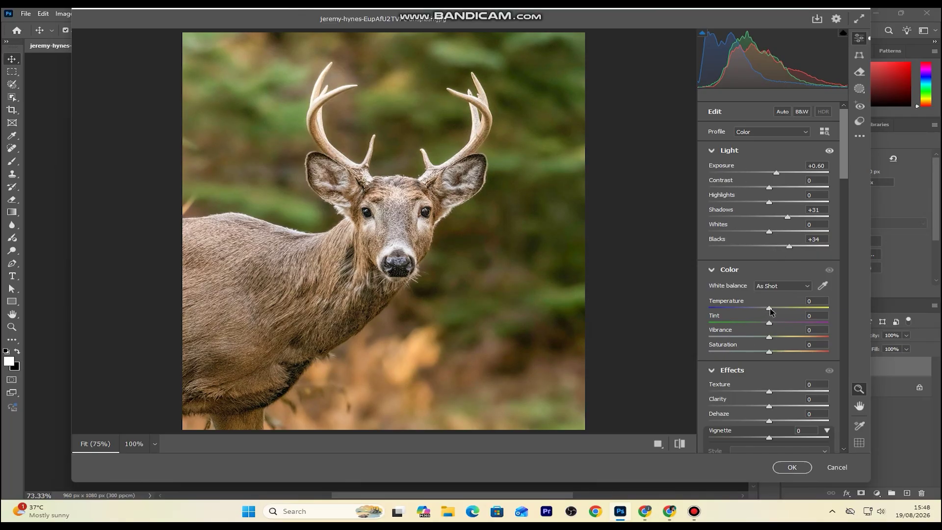
Step: Set the photo's Temperature to -10, Tint to +11, Vibrance to +47 and Saturation to +5
{"action": "left_click_drag", "start_coordinate": [769, 309], "coordinate": [762, 310]}
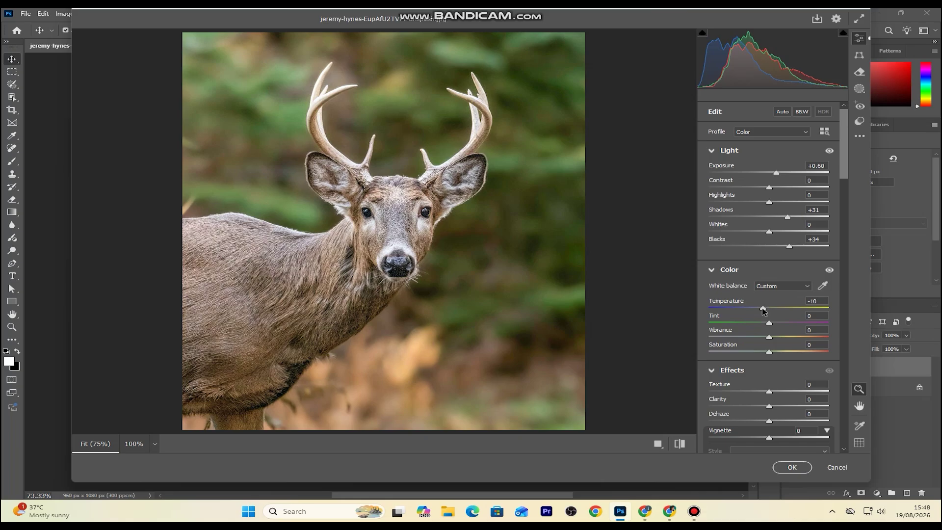
{"action": "mouse_move", "coordinate": [774, 327]}
{"action": "left_mouse_down"}
{"action": "mouse_move", "coordinate": [786, 328]}
{"action": "mouse_move", "coordinate": [775, 328]}
{"action": "left_mouse_up"}
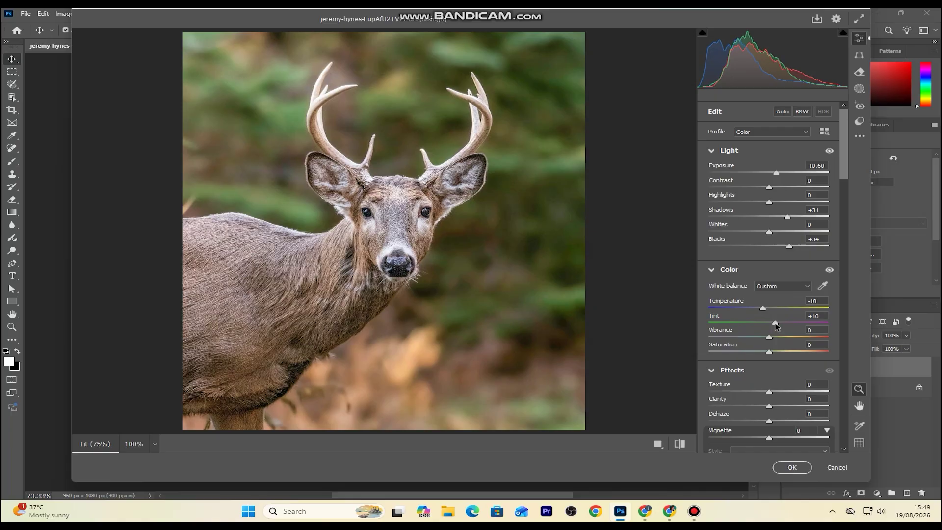
{"action": "left_click_drag", "start_coordinate": [775, 323], "coordinate": [776, 323]}
{"action": "left_click_drag", "start_coordinate": [771, 338], "coordinate": [798, 338]}
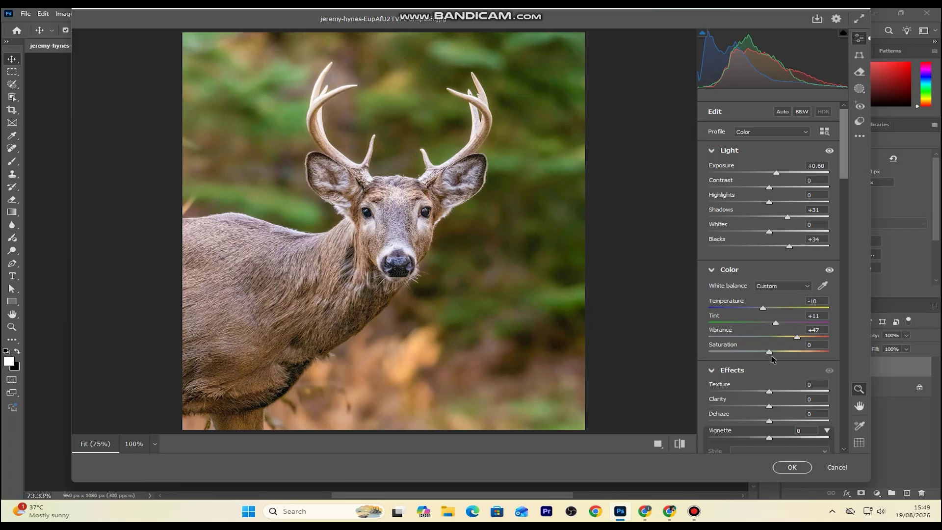
{"action": "left_click_drag", "start_coordinate": [769, 353], "coordinate": [773, 355]}
Step: Set the photo's Texture to +15, Clarity to +7 and Dehaze to +9
{"action": "left_click_drag", "start_coordinate": [845, 178], "coordinate": [853, 213]}
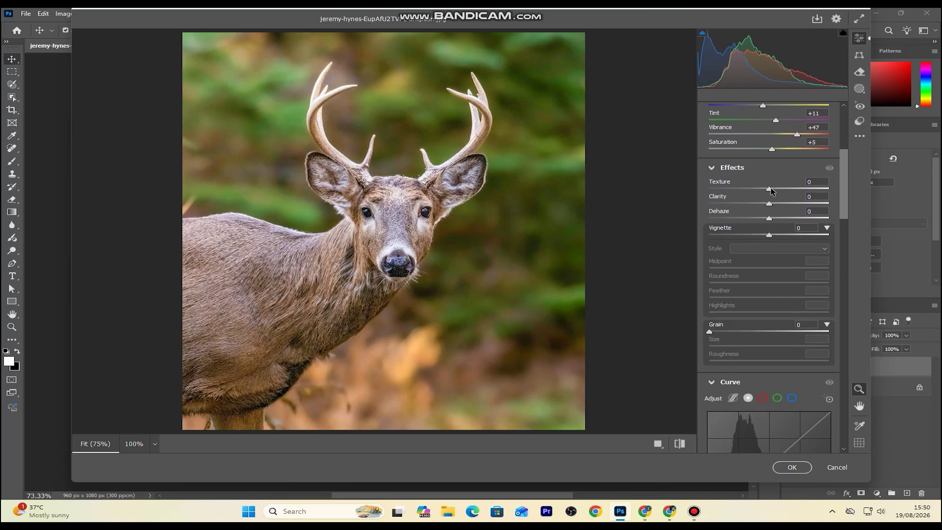
{"action": "mouse_move", "coordinate": [773, 191]}
{"action": "left_mouse_down"}
{"action": "mouse_move", "coordinate": [793, 193]}
{"action": "mouse_move", "coordinate": [781, 197]}
{"action": "left_mouse_up"}
{"action": "left_click_drag", "start_coordinate": [777, 207], "coordinate": [774, 205]}
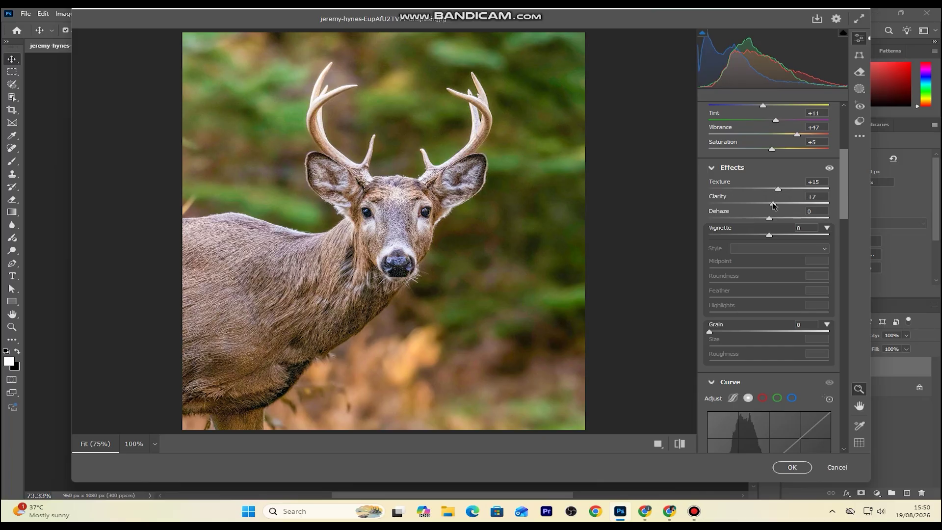
{"action": "mouse_move", "coordinate": [769, 219]}
{"action": "left_mouse_down"}
{"action": "mouse_move", "coordinate": [786, 223]}
{"action": "mouse_move", "coordinate": [776, 221]}
{"action": "left_mouse_up"}
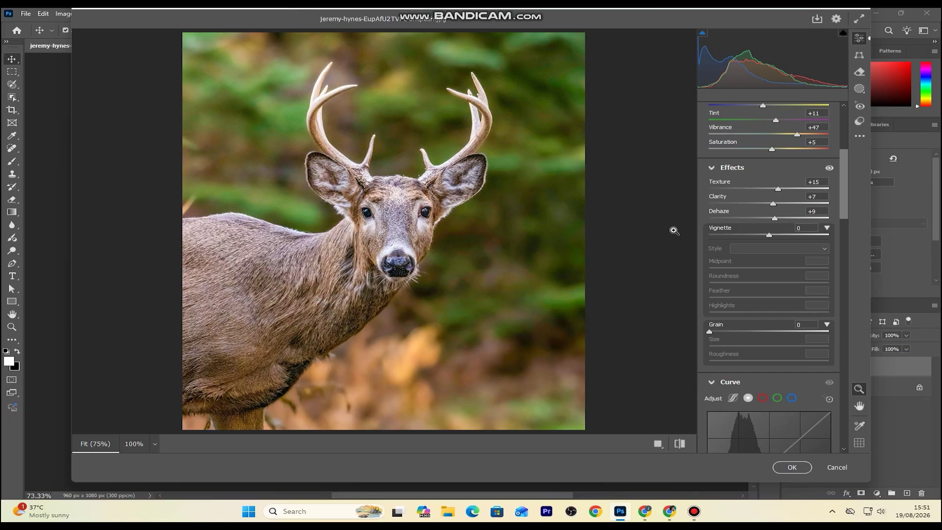
Step: Create a linear gradient mask running vertically from just below the photo up to the deer's nose
{"action": "left_click", "coordinate": [859, 90]}
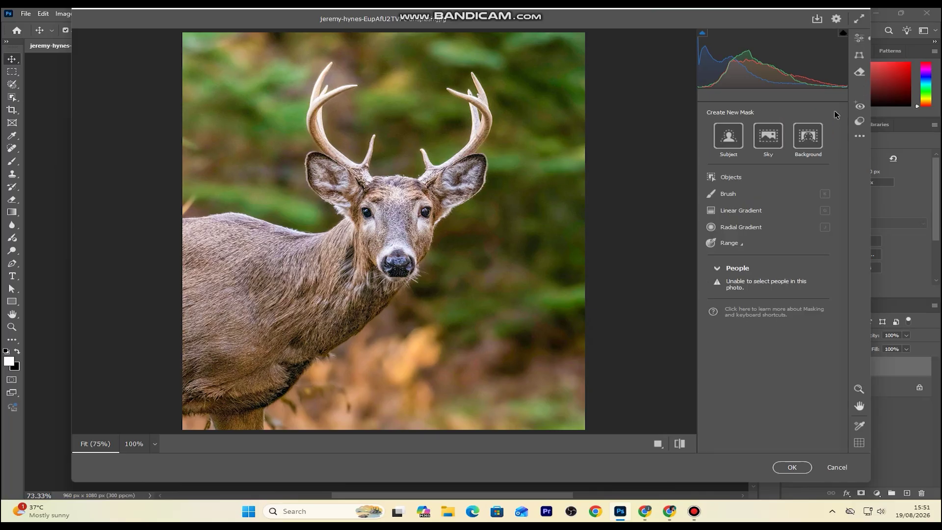
{"action": "left_click", "coordinate": [742, 212]}
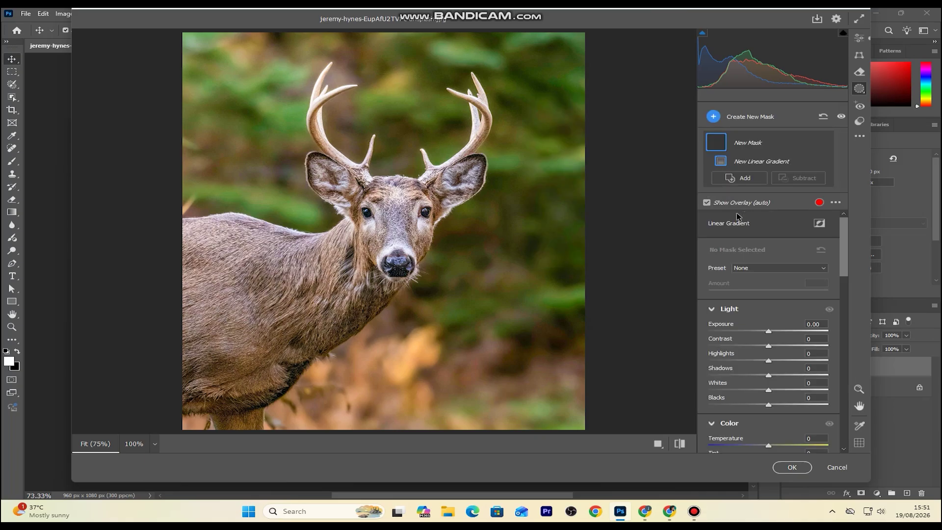
{"action": "scroll", "coordinate": [407, 381], "scroll_direction": "down", "scroll_amount": 5}
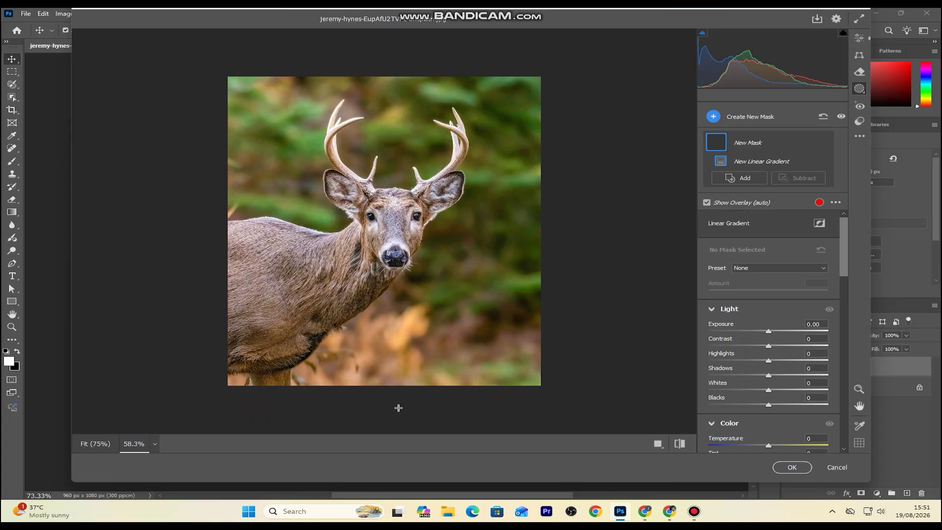
{"action": "left_click_drag", "start_coordinate": [398, 404], "coordinate": [399, 258]}
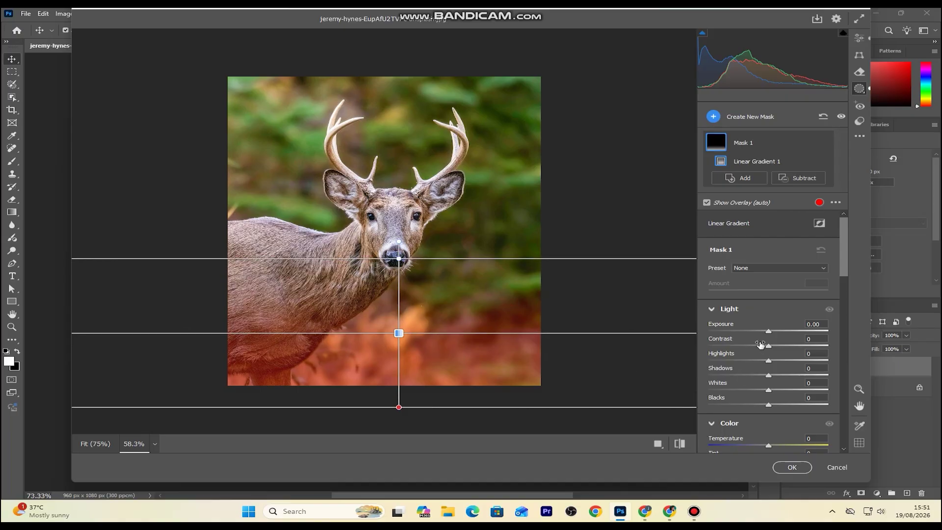
Step: Extend the gradient mask up the deer's muzzle and set its Exposure to -1.60, Contrast to +47 and Shadows to -72
{"action": "left_click_drag", "start_coordinate": [768, 333], "coordinate": [742, 337]}
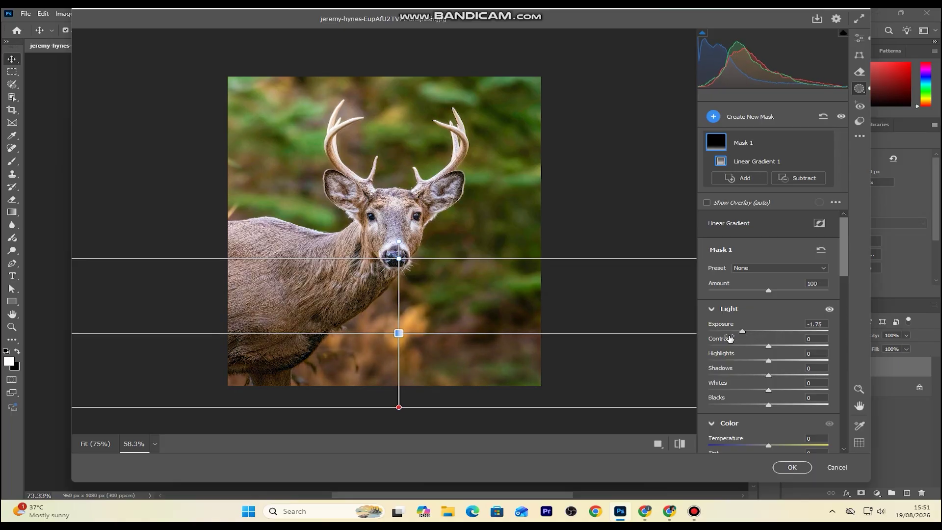
{"action": "left_click_drag", "start_coordinate": [399, 259], "coordinate": [399, 235]}
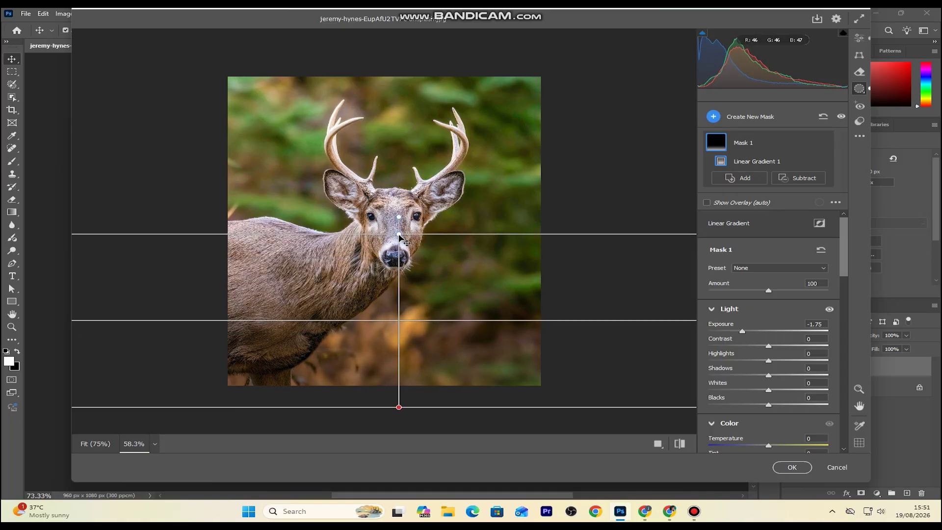
{"action": "left_click_drag", "start_coordinate": [742, 332], "coordinate": [745, 332]}
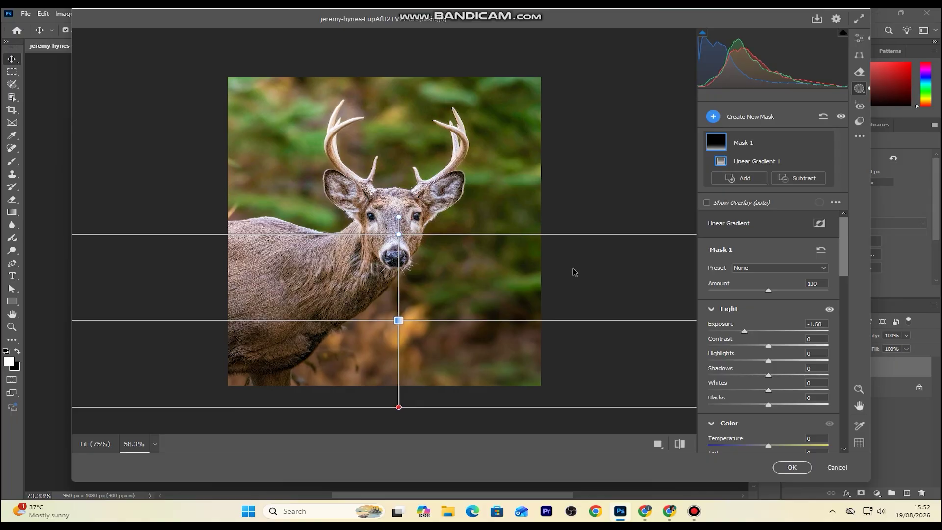
{"action": "left_click", "coordinate": [773, 346]}
{"action": "left_click_drag", "start_coordinate": [774, 349], "coordinate": [798, 352]}
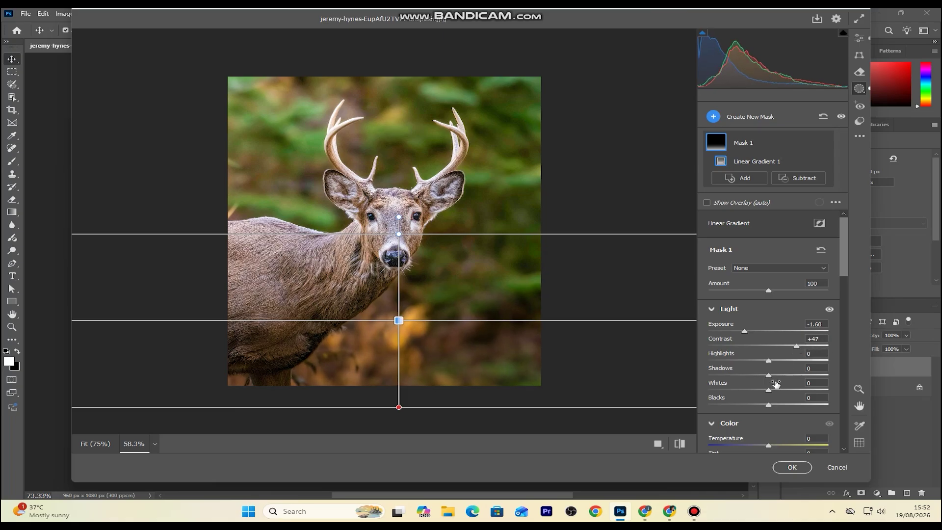
{"action": "left_click_drag", "start_coordinate": [768, 375], "coordinate": [729, 377]}
Step: Set the mask's Temperature to -16 and Tint to -23, and extend its gradient slightly further up to the deer's eyes
{"action": "left_click_drag", "start_coordinate": [848, 263], "coordinate": [845, 301]}
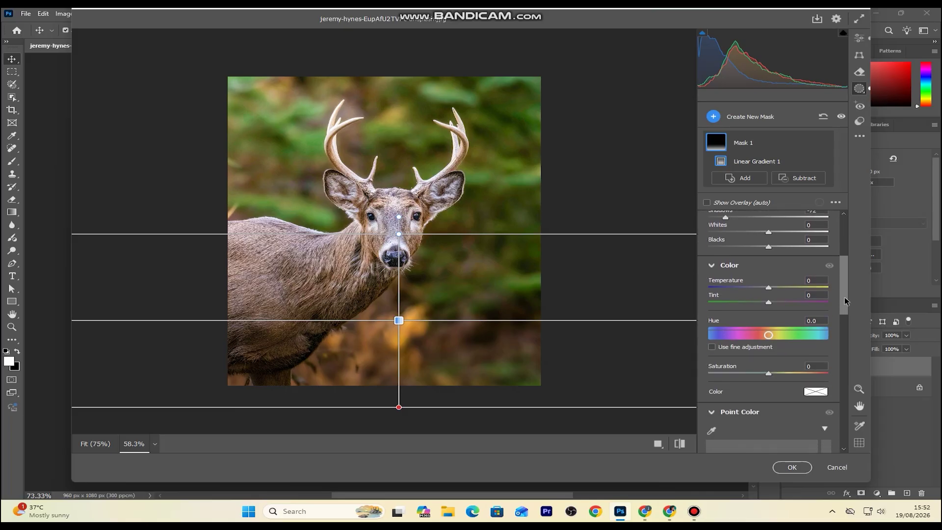
{"action": "left_click_drag", "start_coordinate": [769, 290], "coordinate": [761, 293]}
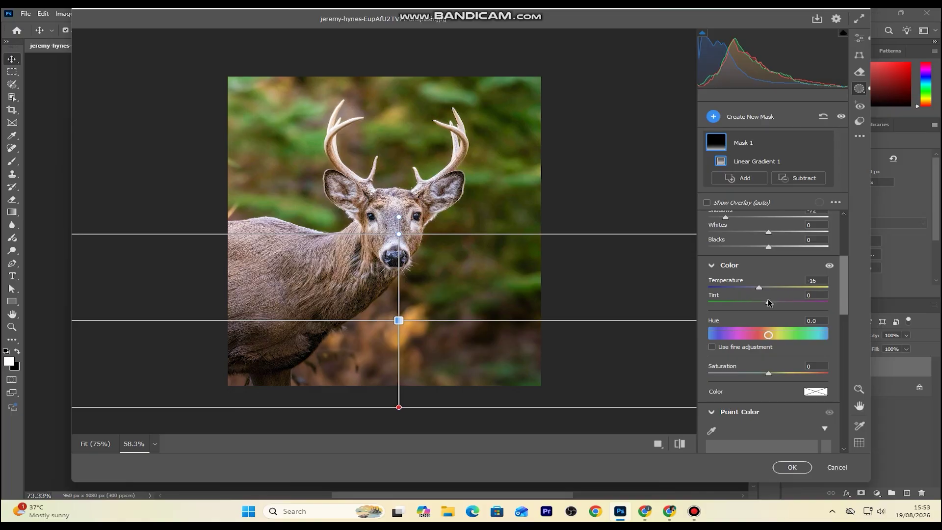
{"action": "mouse_move", "coordinate": [768, 301]}
{"action": "left_mouse_down"}
{"action": "mouse_move", "coordinate": [741, 313]}
{"action": "mouse_move", "coordinate": [756, 314]}
{"action": "left_mouse_up"}
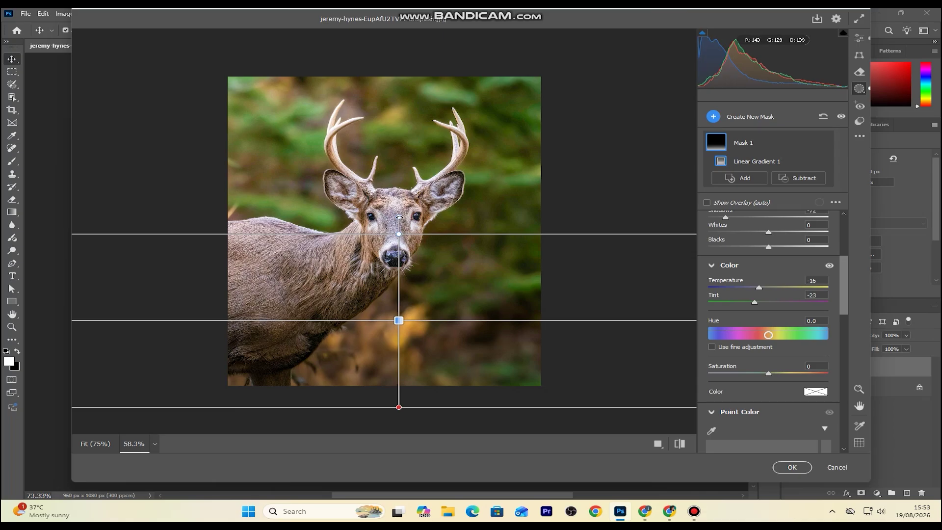
{"action": "left_click_drag", "start_coordinate": [400, 236], "coordinate": [399, 224]}
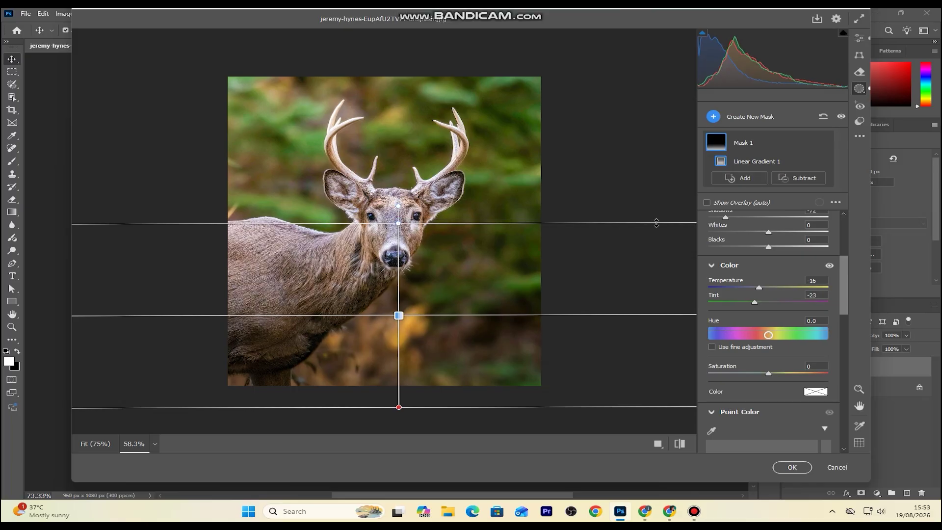
Step: Soften the area under the lower gradient mask with Texture -46 and Clarity -48
{"action": "left_click_drag", "start_coordinate": [845, 273], "coordinate": [850, 354]}
{"action": "left_click_drag", "start_coordinate": [769, 295], "coordinate": [754, 310]}
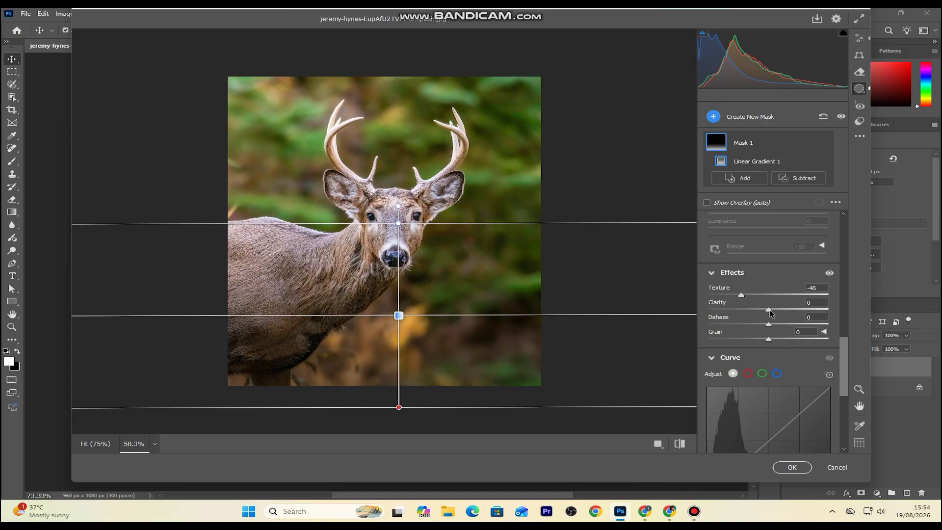
{"action": "left_click_drag", "start_coordinate": [769, 313], "coordinate": [731, 312]}
Step: Create a second linear gradient mask running diagonally from the photo's upper left to beyond its right edge, and subtract the deer as subject
{"action": "left_click", "coordinate": [761, 120]}
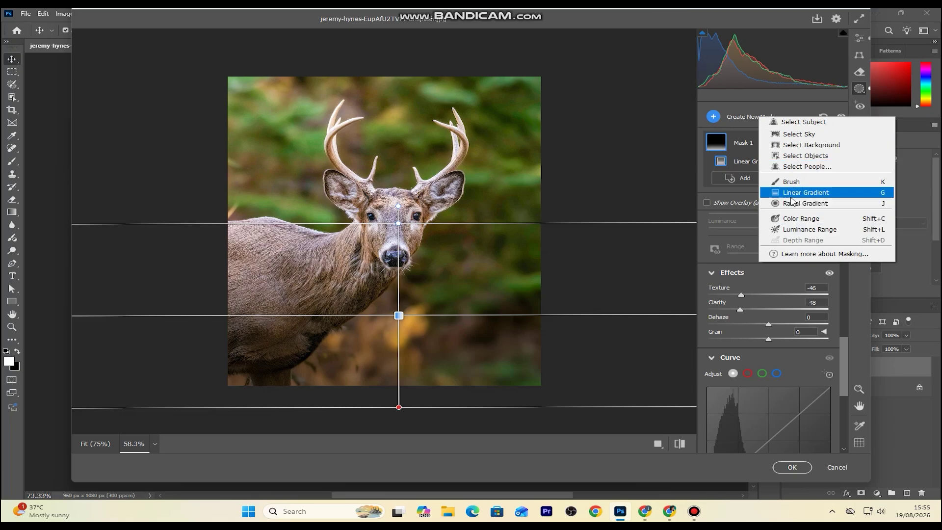
{"action": "left_click", "coordinate": [806, 192]}
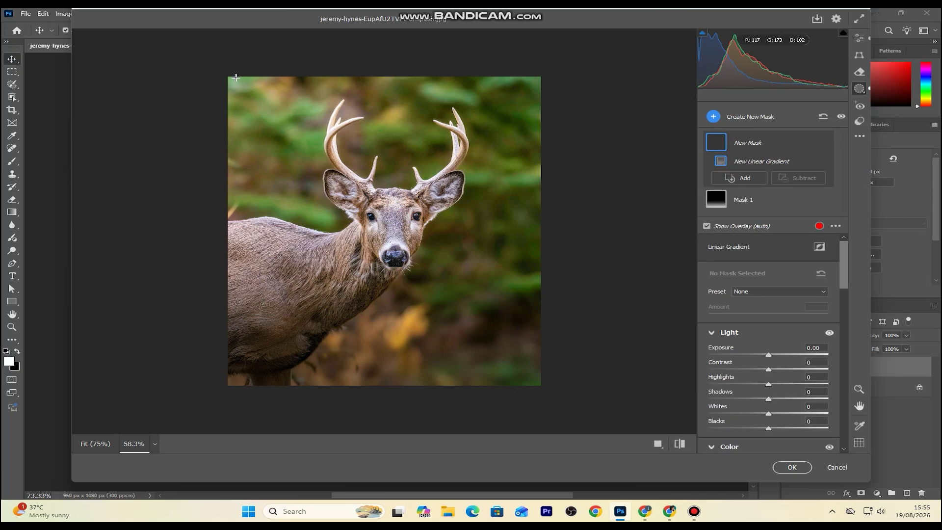
{"action": "left_click_drag", "start_coordinate": [231, 74], "coordinate": [457, 271]}
{"action": "left_click_drag", "start_coordinate": [497, 303], "coordinate": [488, 305]}
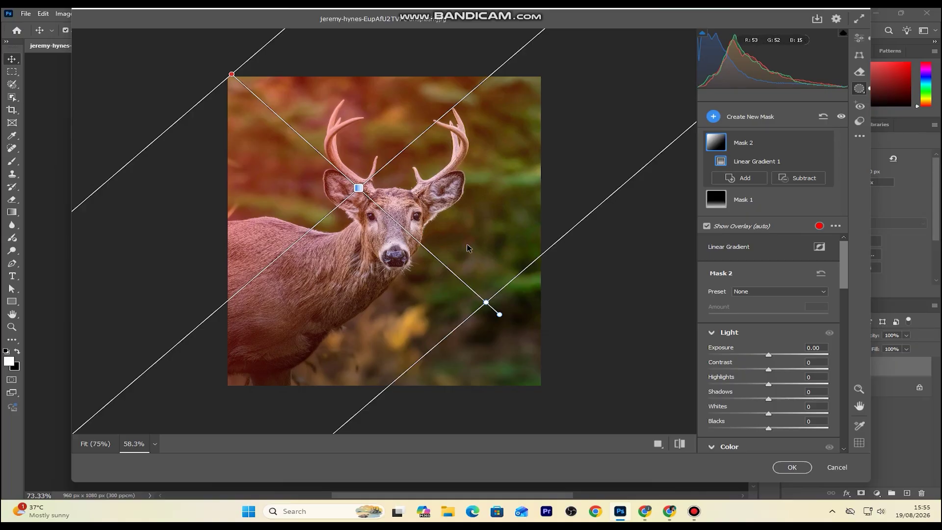
{"action": "left_click_drag", "start_coordinate": [359, 188], "coordinate": [400, 202]}
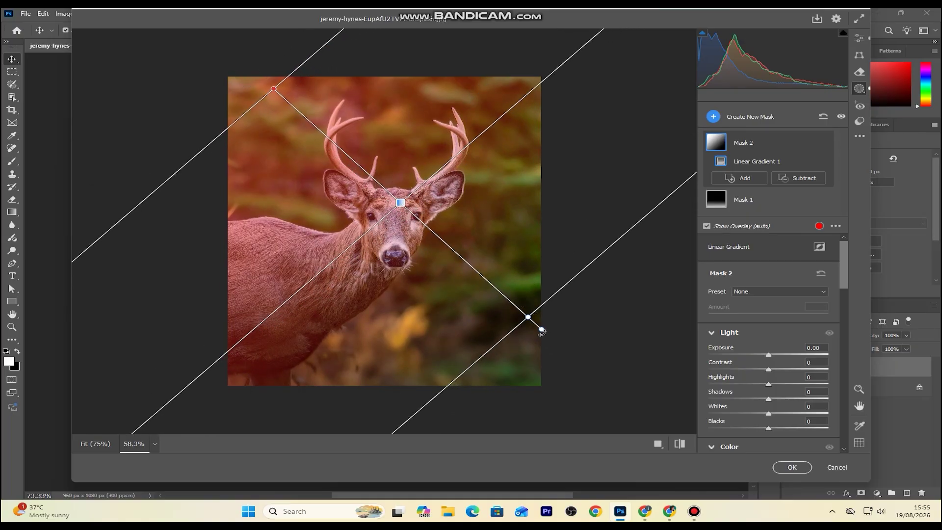
{"action": "mouse_move", "coordinate": [400, 203]}
{"action": "left_mouse_down"}
{"action": "mouse_move", "coordinate": [380, 203]}
{"action": "mouse_move", "coordinate": [391, 209]}
{"action": "left_mouse_up"}
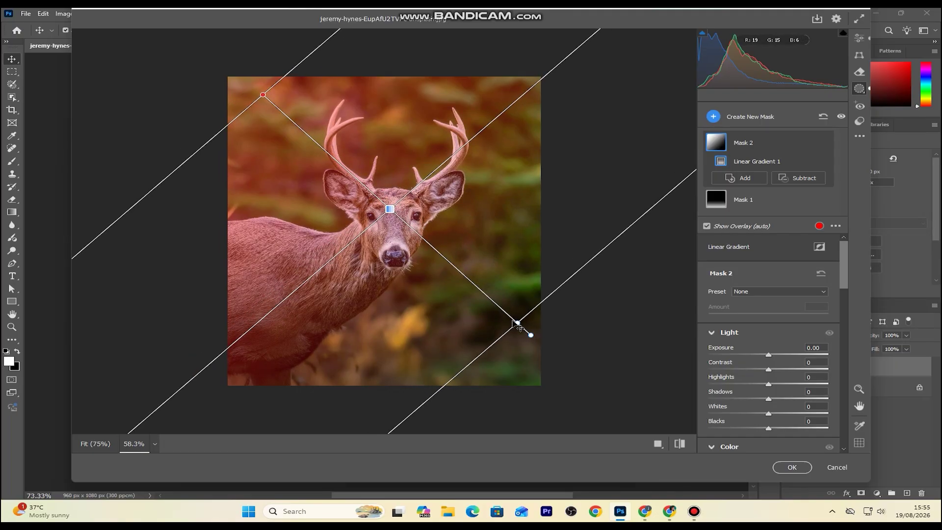
{"action": "left_click_drag", "start_coordinate": [518, 324], "coordinate": [572, 365]}
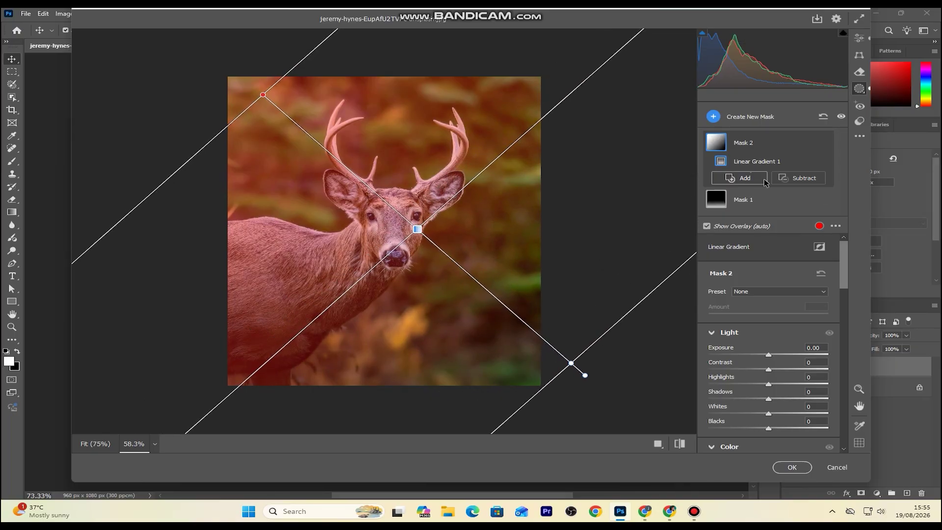
{"action": "left_click", "coordinate": [815, 178]}
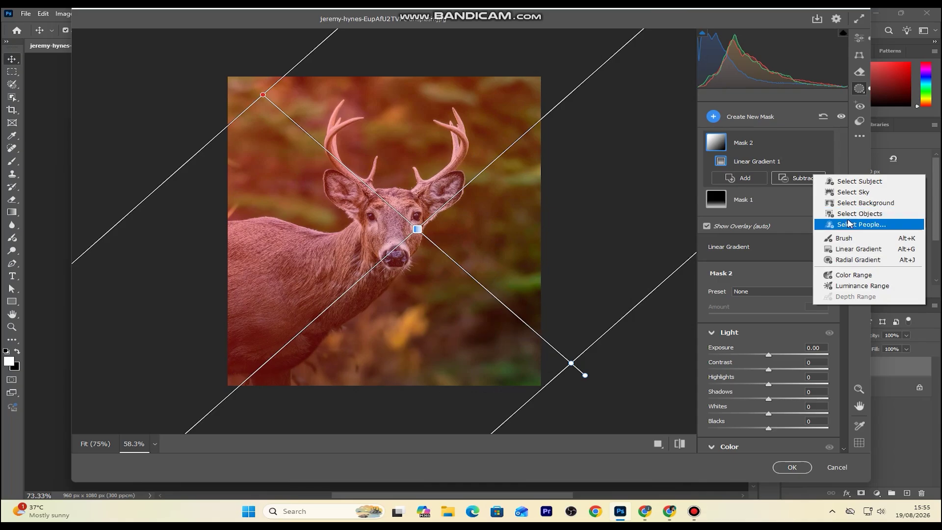
{"action": "left_click", "coordinate": [856, 181]}
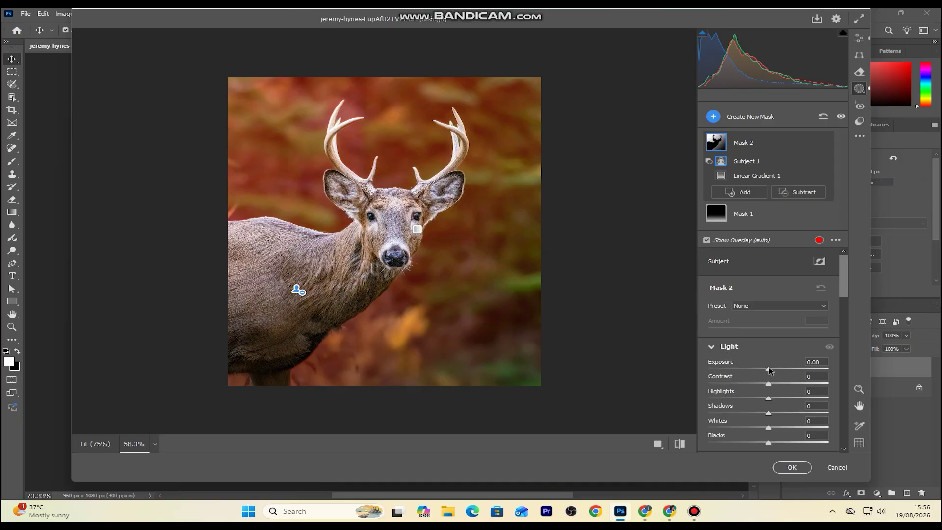
Step: Darken the background in the second mask with Exposure -0.70, Contrast +37 and Shadows -40
{"action": "left_click_drag", "start_coordinate": [769, 370], "coordinate": [759, 373]}
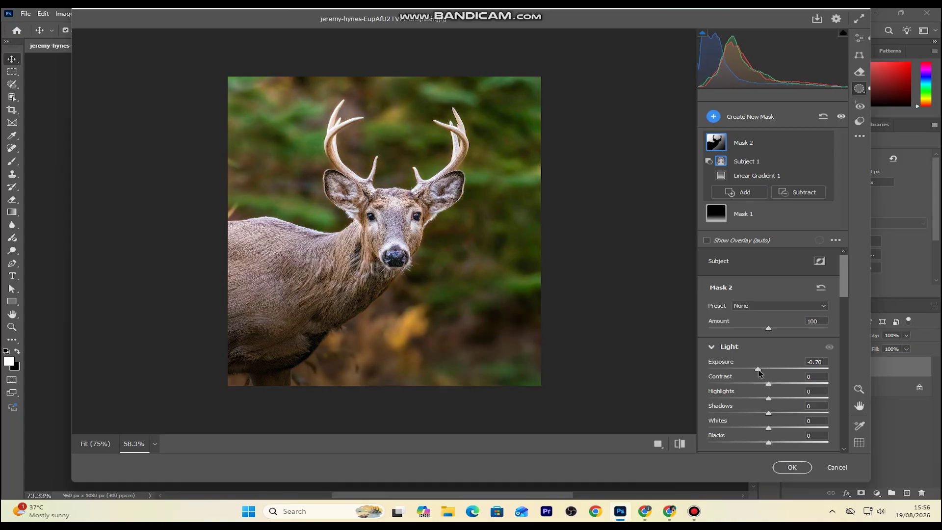
{"action": "left_click_drag", "start_coordinate": [770, 386], "coordinate": [794, 386]}
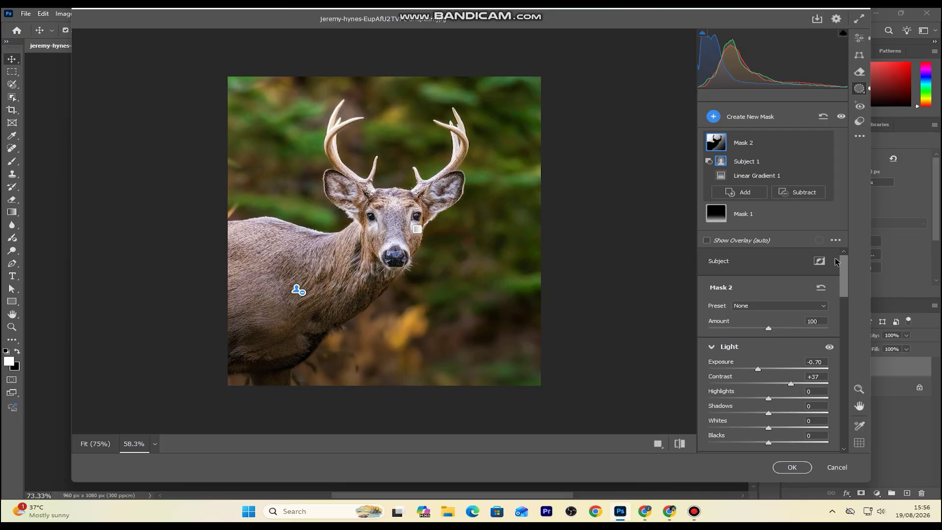
{"action": "left_click_drag", "start_coordinate": [844, 276], "coordinate": [844, 298]}
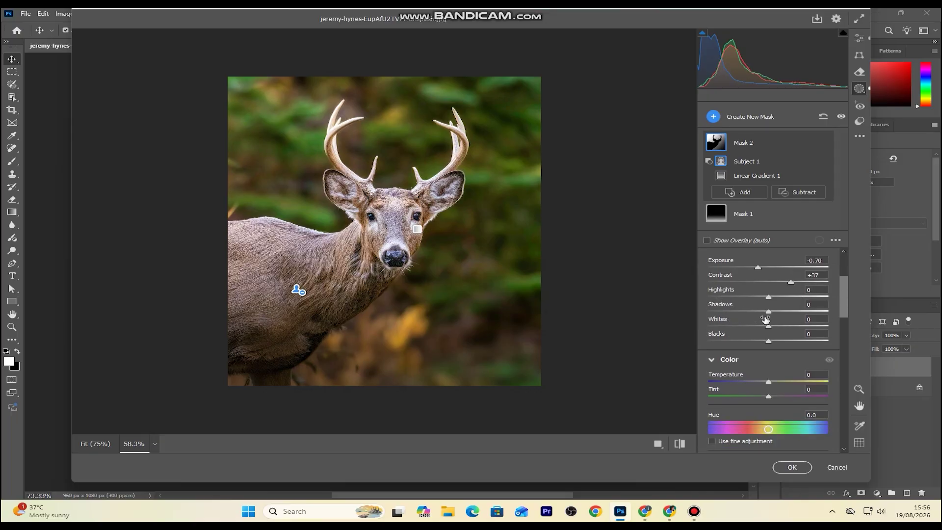
{"action": "left_click_drag", "start_coordinate": [768, 312], "coordinate": [744, 325]}
Step: Set the second mask's Tint to -74 and reduce its Saturation slightly
{"action": "left_click_drag", "start_coordinate": [770, 400], "coordinate": [727, 404]}
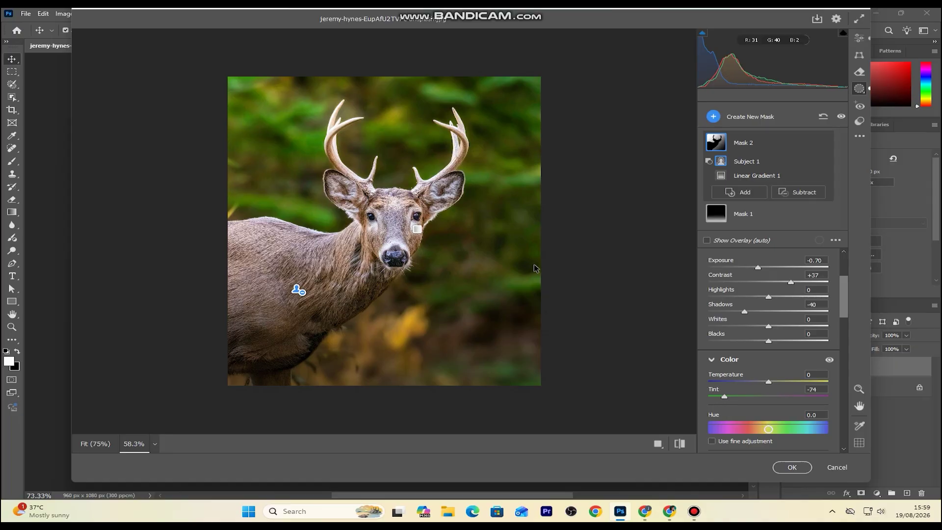
{"action": "left_click_drag", "start_coordinate": [844, 300], "coordinate": [850, 318]}
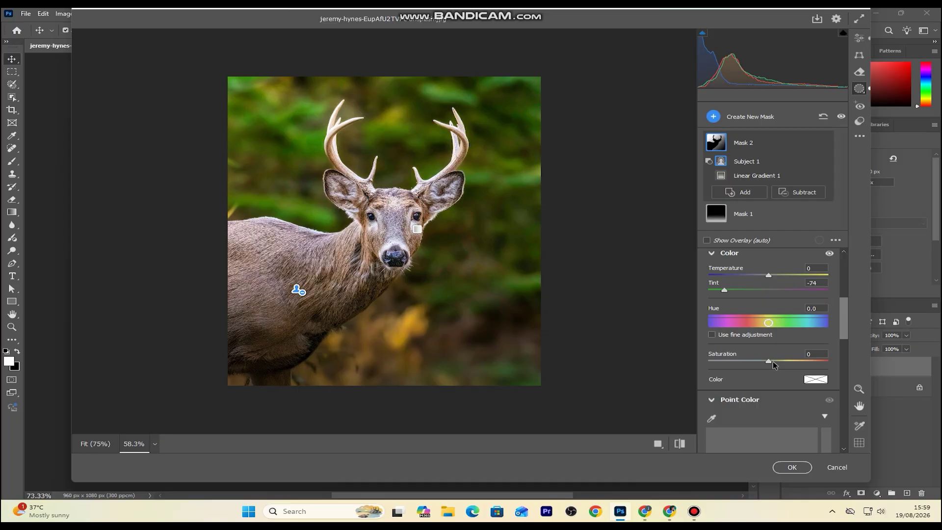
{"action": "mouse_move", "coordinate": [772, 366]}
{"action": "left_mouse_down"}
{"action": "mouse_move", "coordinate": [753, 366]}
{"action": "mouse_move", "coordinate": [763, 367]}
{"action": "left_mouse_up"}
Step: Soften the background in the second mask with Texture about -67 and Clarity about -30
{"action": "left_click_drag", "start_coordinate": [844, 309], "coordinate": [843, 367]}
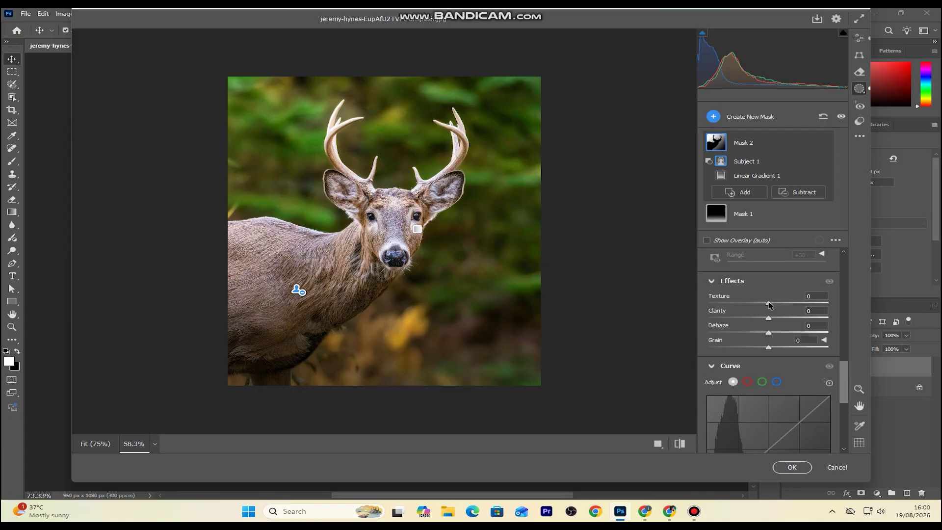
{"action": "left_click_drag", "start_coordinate": [769, 305], "coordinate": [729, 306]}
{"action": "left_click_drag", "start_coordinate": [769, 318], "coordinate": [743, 327]}
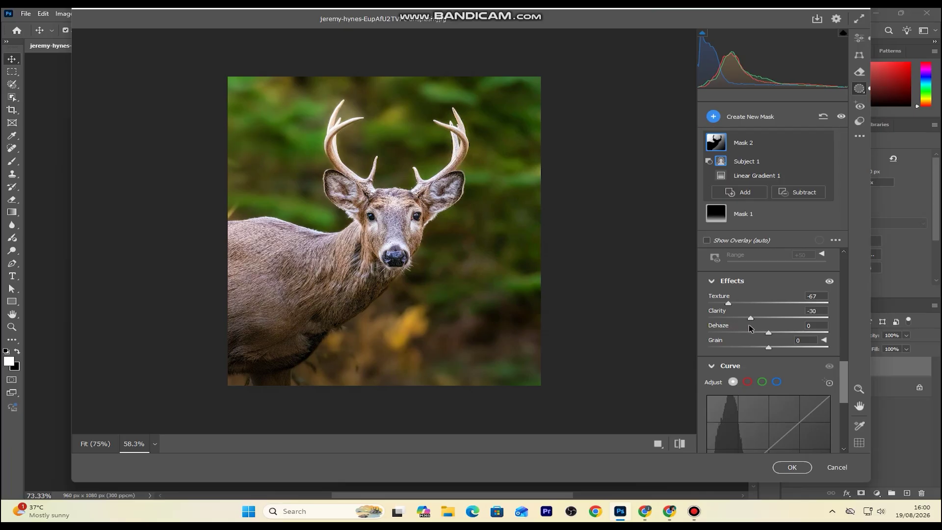
{"action": "left_click_drag", "start_coordinate": [731, 305], "coordinate": [730, 328]}
Step: Raise the second mask's Blacks to +18
{"action": "left_click_drag", "start_coordinate": [846, 372], "coordinate": [846, 351]}
{"action": "scroll", "coordinate": [762, 329], "scroll_direction": "up", "scroll_amount": 6}
{"action": "left_click_drag", "start_coordinate": [770, 368], "coordinate": [781, 369]}
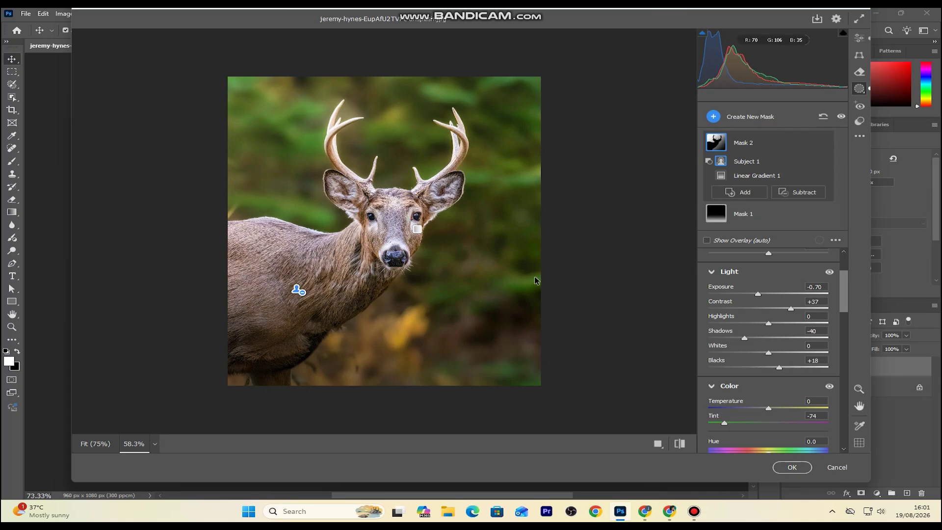
Step: Add a third mask with a diagonal linear gradient from the photo's upper-right corner toward the deer's back, and subtract the subject
{"action": "left_click", "coordinate": [763, 114]}
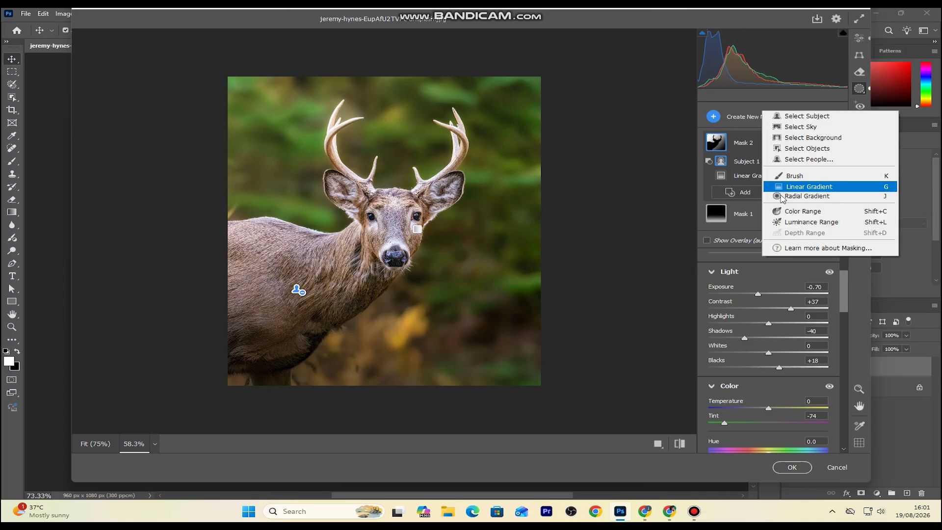
{"action": "left_click", "coordinate": [790, 188]}
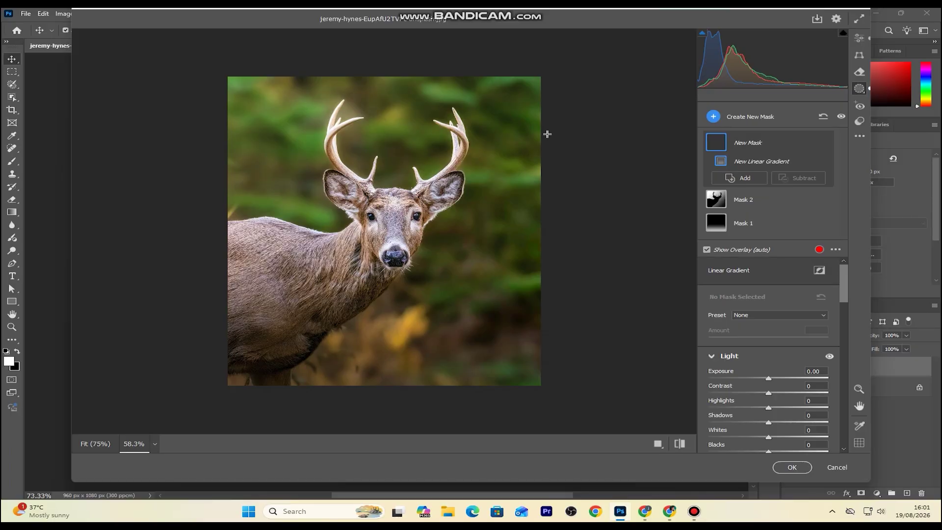
{"action": "left_click_drag", "start_coordinate": [549, 105], "coordinate": [326, 231]}
{"action": "left_click", "coordinate": [805, 180]}
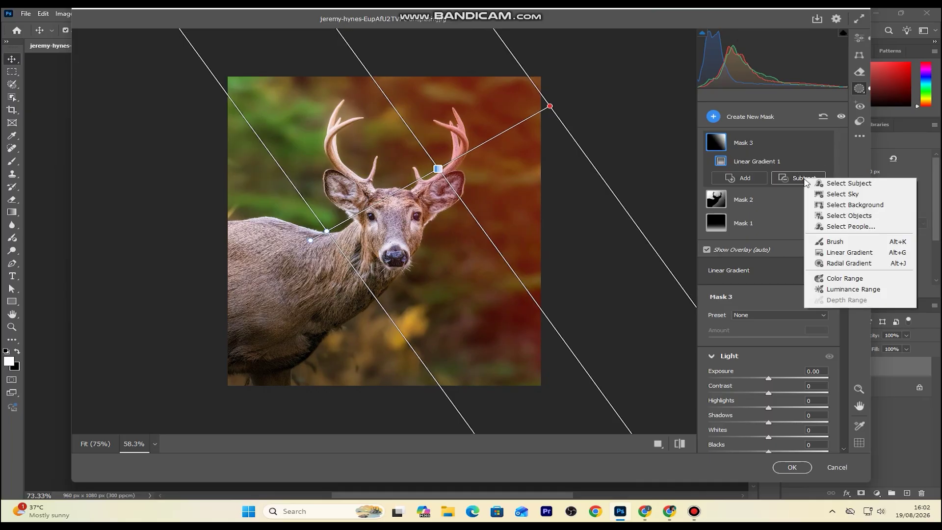
{"action": "left_click", "coordinate": [846, 184]}
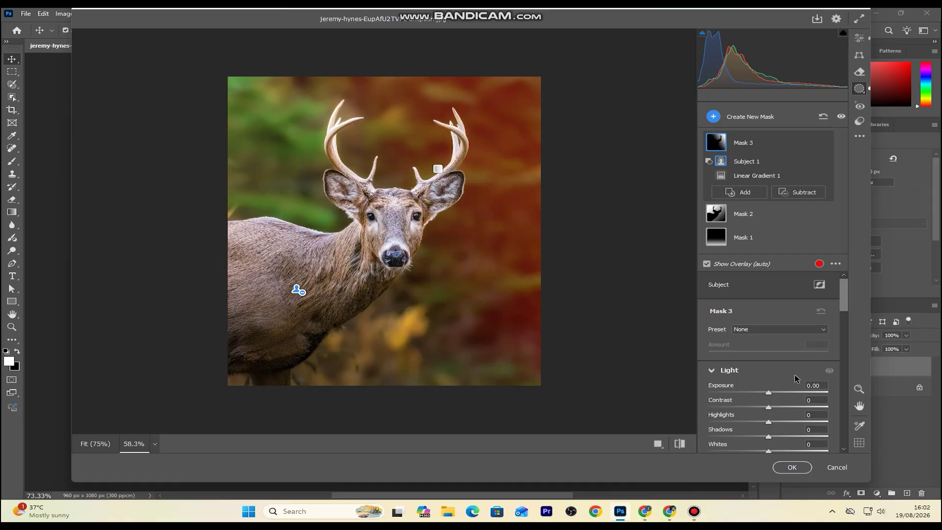
Step: Set the third mask's Exposure to -1.00 and its Tint to -60
{"action": "left_click_drag", "start_coordinate": [846, 307], "coordinate": [846, 320]}
{"action": "left_click_drag", "start_coordinate": [769, 320], "coordinate": [756, 328]}
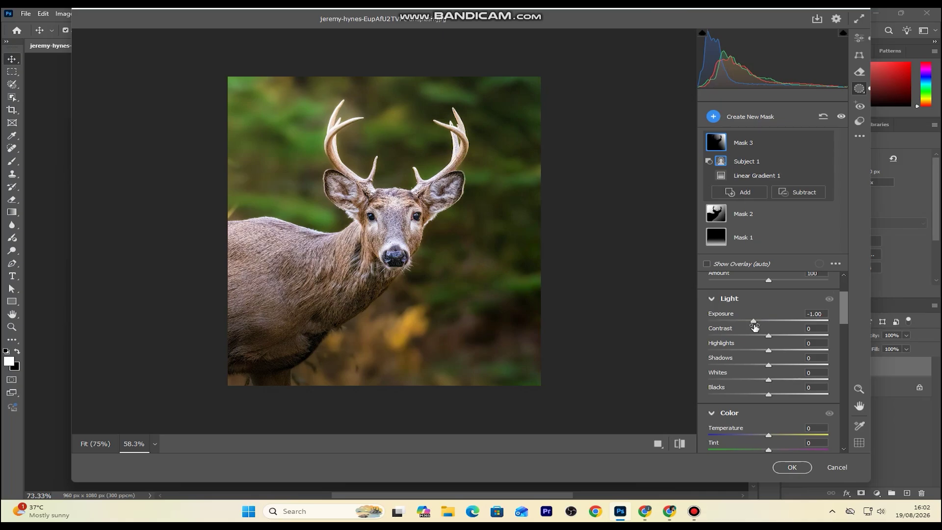
{"action": "scroll", "coordinate": [844, 320], "scroll_direction": "down", "scroll_amount": 2}
{"action": "left_click_drag", "start_coordinate": [844, 319], "coordinate": [845, 328]}
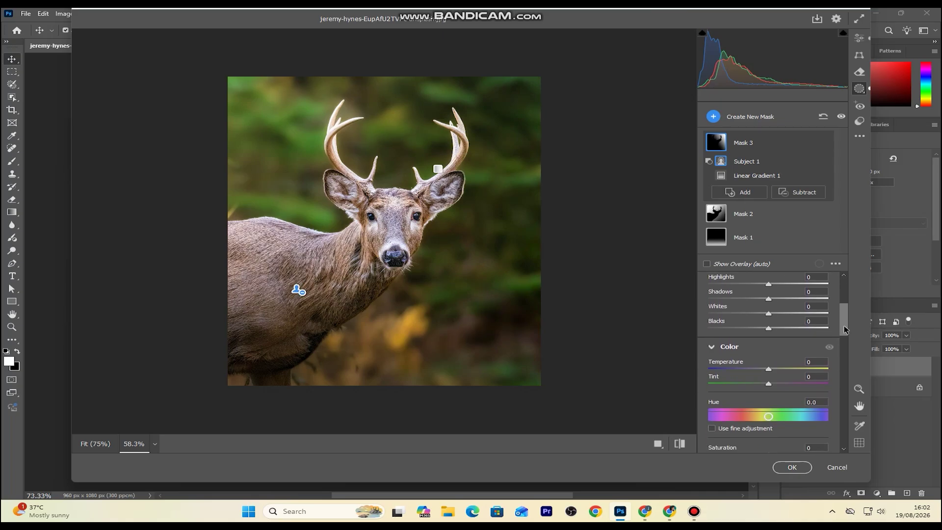
{"action": "left_click_drag", "start_coordinate": [769, 384], "coordinate": [732, 387]}
{"action": "left_click_drag", "start_coordinate": [731, 385], "coordinate": [734, 388]}
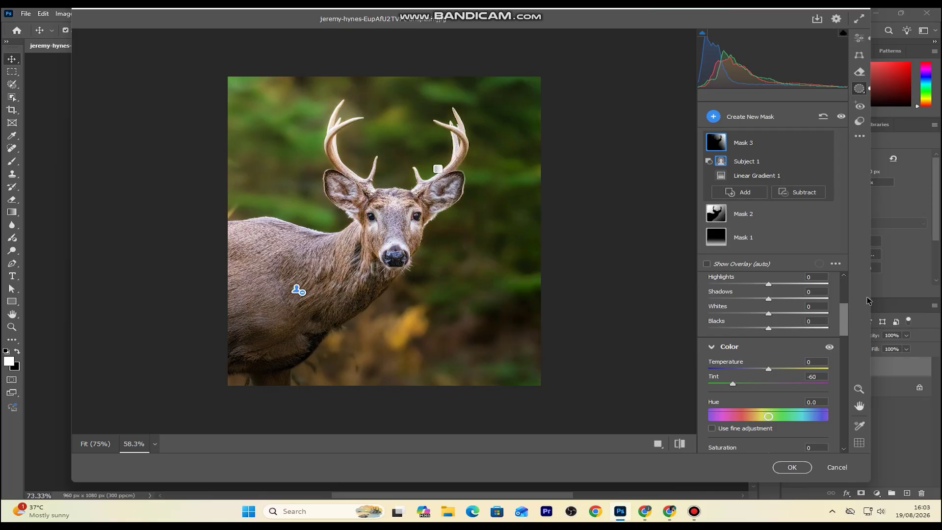
Step: Soften the background in the third mask with Texture -100
{"action": "left_click_drag", "start_coordinate": [844, 323], "coordinate": [846, 385]}
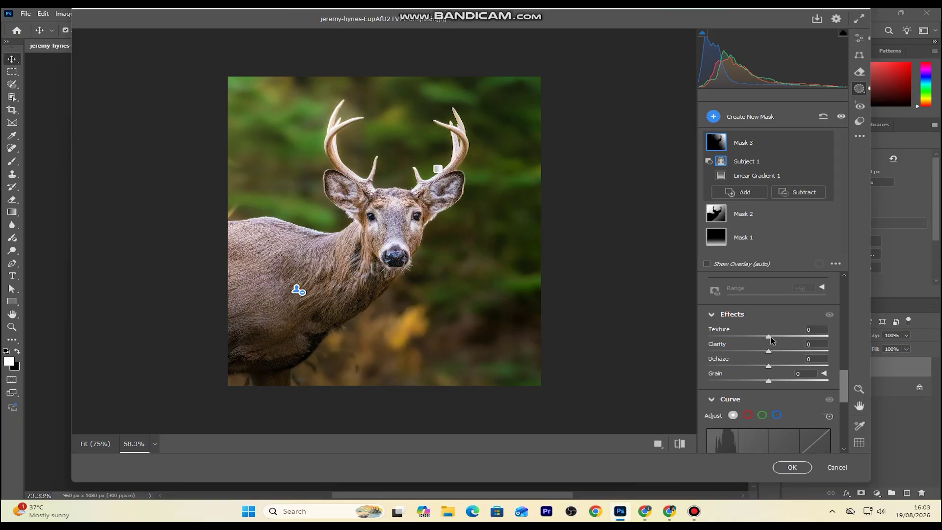
{"action": "left_click_drag", "start_coordinate": [770, 339], "coordinate": [710, 341]}
{"action": "key", "text": "alt"}
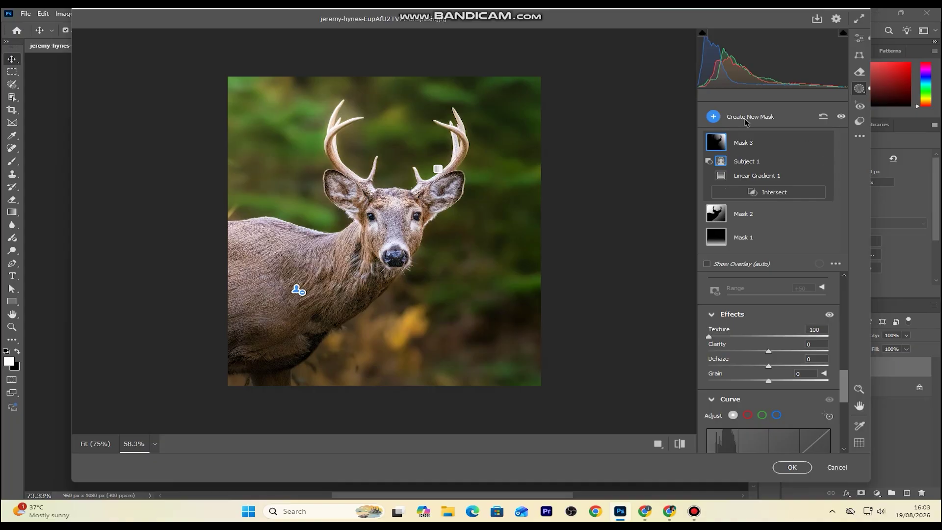
Step: Add a fourth mask with a large tilted radial gradient over the upper-left background and antlers, and subtract the subject
{"action": "left_click", "coordinate": [745, 121]}
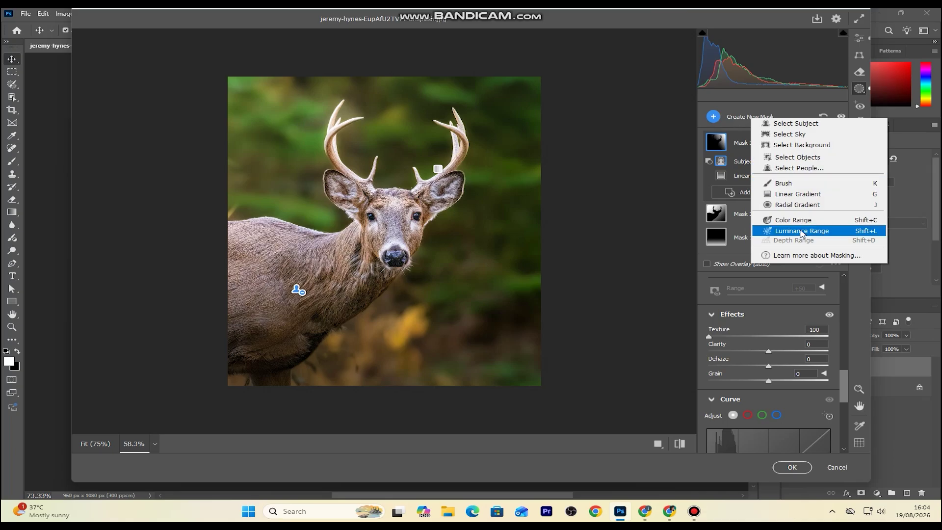
{"action": "left_click", "coordinate": [799, 205]}
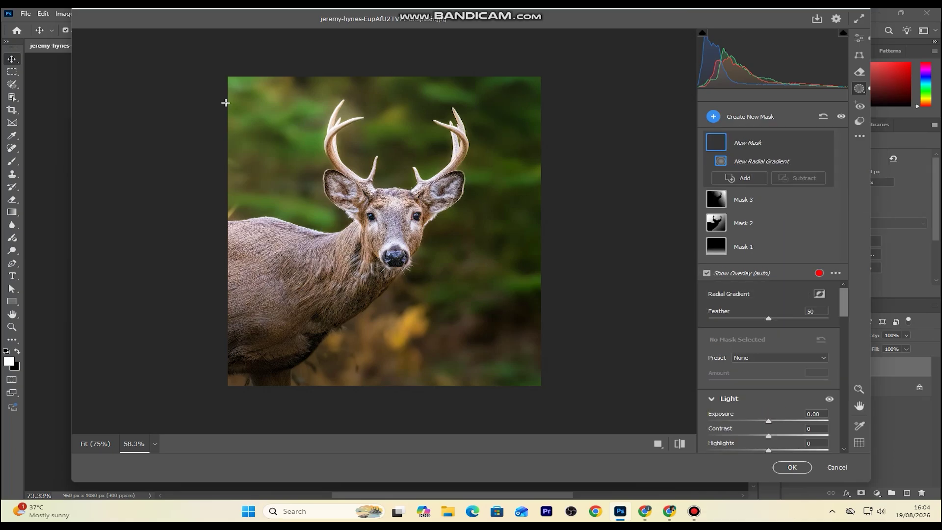
{"action": "key", "text": "ctrl+minus"}
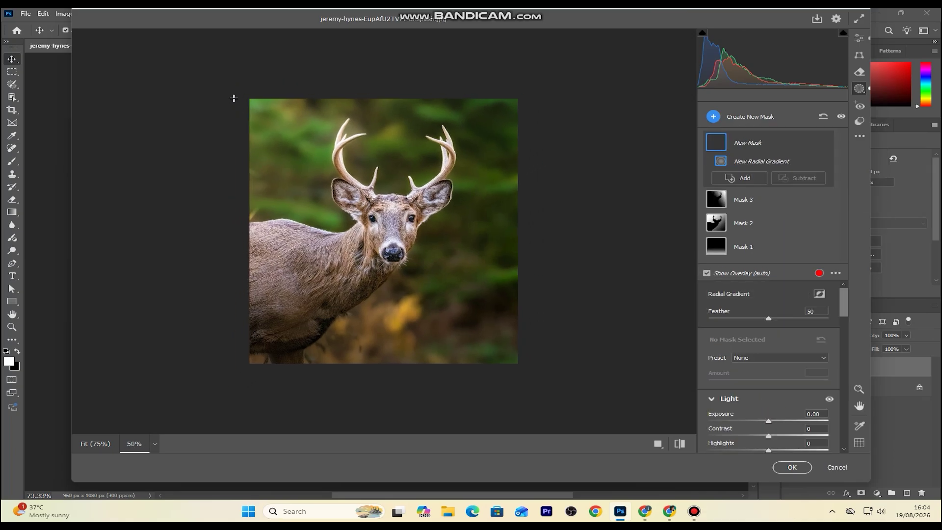
{"action": "left_click_drag", "start_coordinate": [238, 95], "coordinate": [345, 236]}
{"action": "left_click_drag", "start_coordinate": [291, 197], "coordinate": [411, 158]}
{"action": "left_click_drag", "start_coordinate": [346, 159], "coordinate": [400, 205]}
{"action": "left_click_drag", "start_coordinate": [429, 263], "coordinate": [422, 292]}
{"action": "left_click_drag", "start_coordinate": [354, 214], "coordinate": [381, 233]}
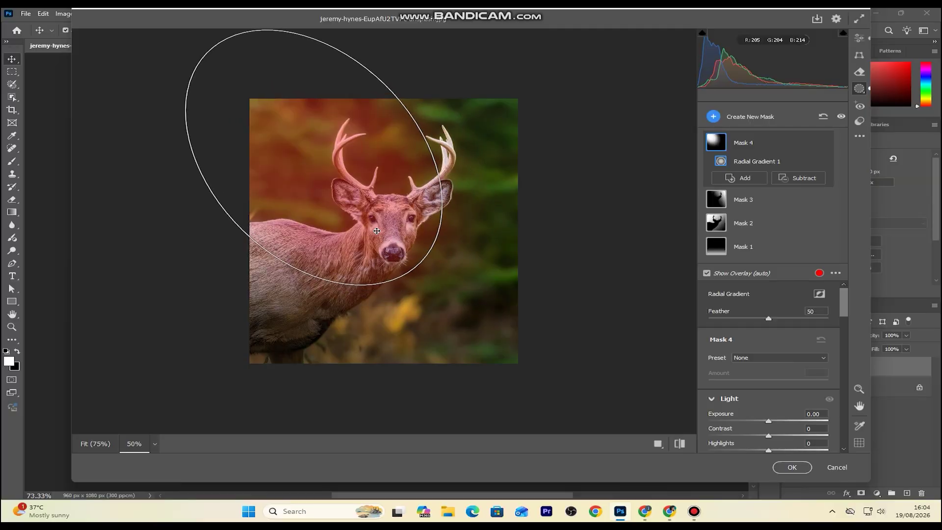
{"action": "left_click_drag", "start_coordinate": [473, 278], "coordinate": [491, 207]}
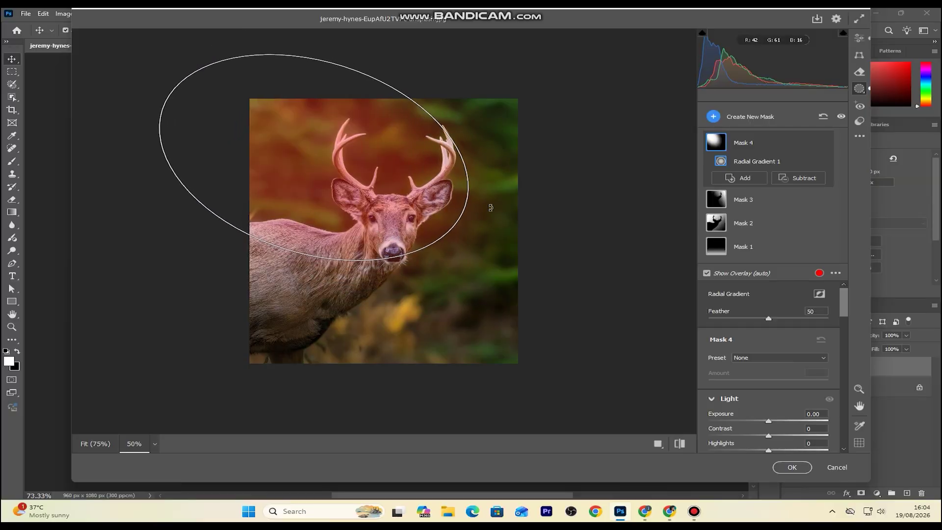
{"action": "left_click_drag", "start_coordinate": [490, 206], "coordinate": [491, 205]}
{"action": "left_click", "coordinate": [805, 181]}
{"action": "left_click", "coordinate": [823, 188]}
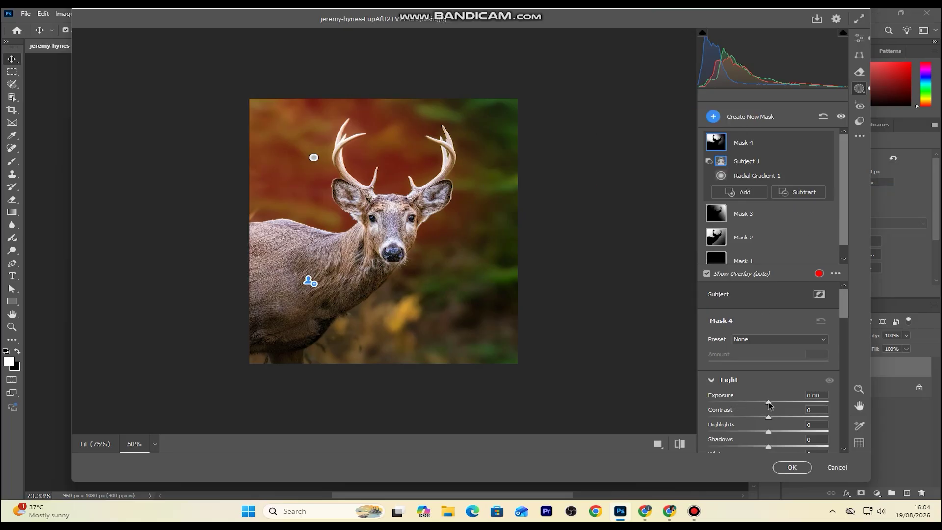
Step: Set the fourth mask's light adjustments to Exposure +0.65, Highlights -98 and Whites -19
{"action": "left_click_drag", "start_coordinate": [769, 404], "coordinate": [745, 441]}
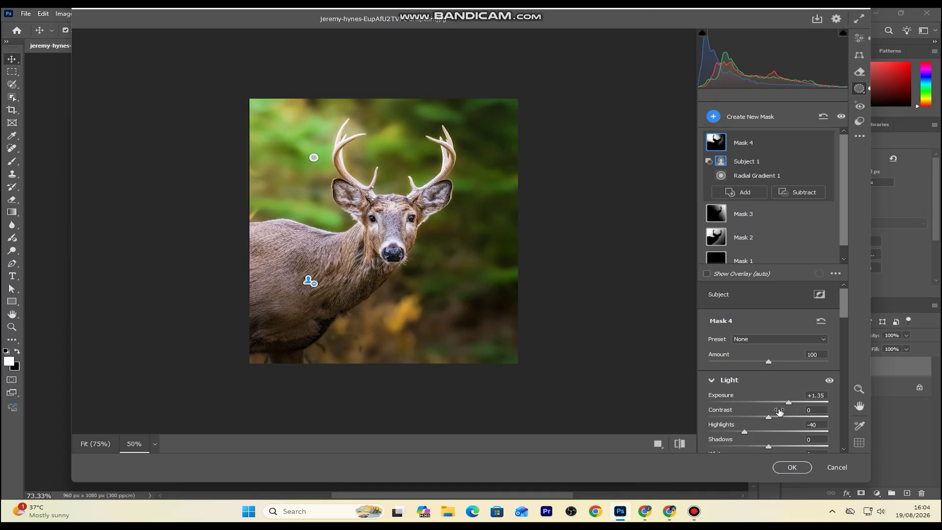
{"action": "left_click_drag", "start_coordinate": [789, 403], "coordinate": [781, 406]}
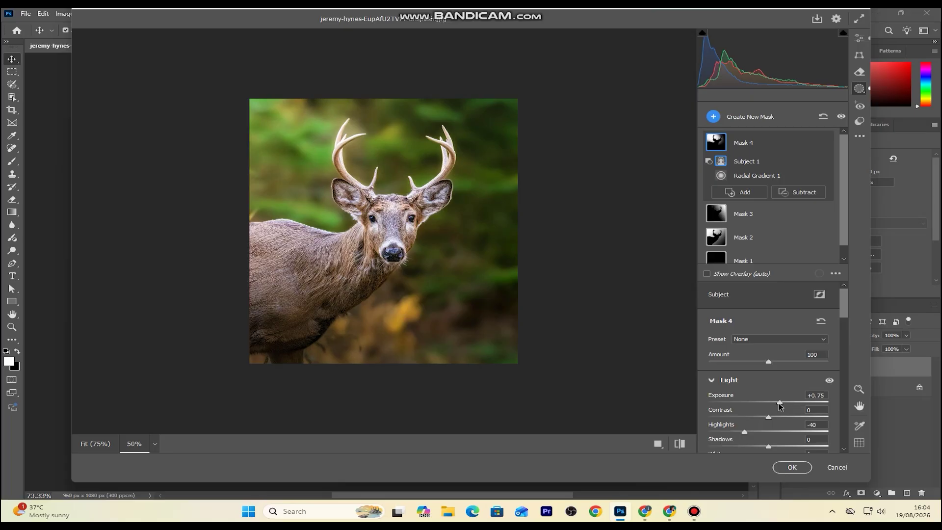
{"action": "left_click_drag", "start_coordinate": [781, 406], "coordinate": [712, 437]}
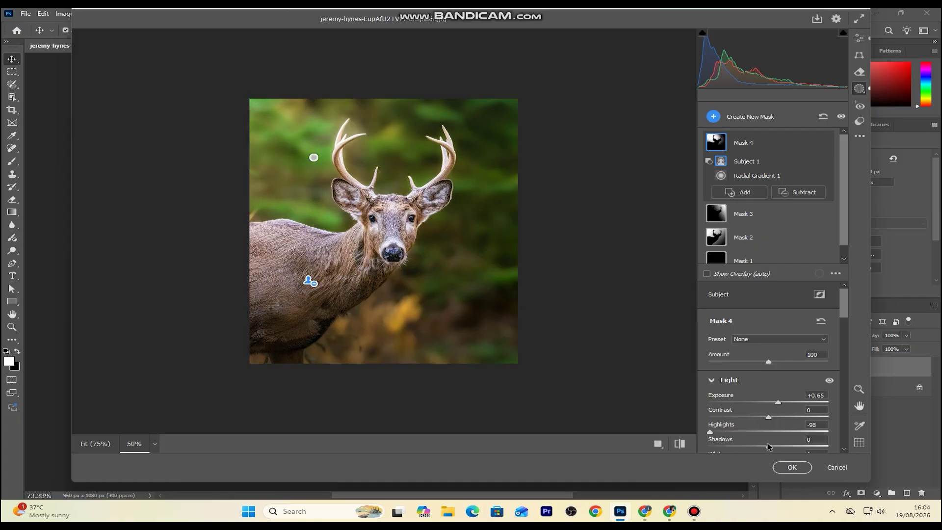
{"action": "scroll", "coordinate": [776, 407], "scroll_direction": "down", "scroll_amount": 2}
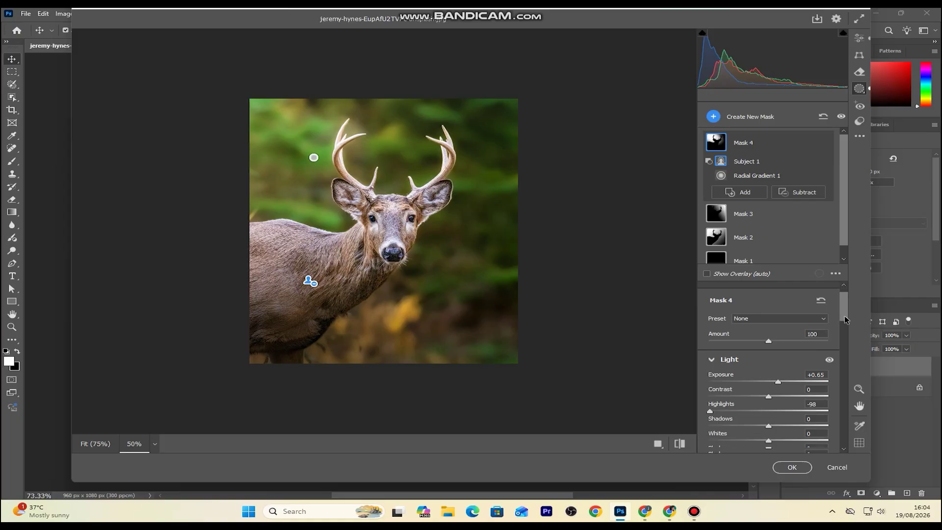
{"action": "left_click_drag", "start_coordinate": [770, 411], "coordinate": [732, 417]}
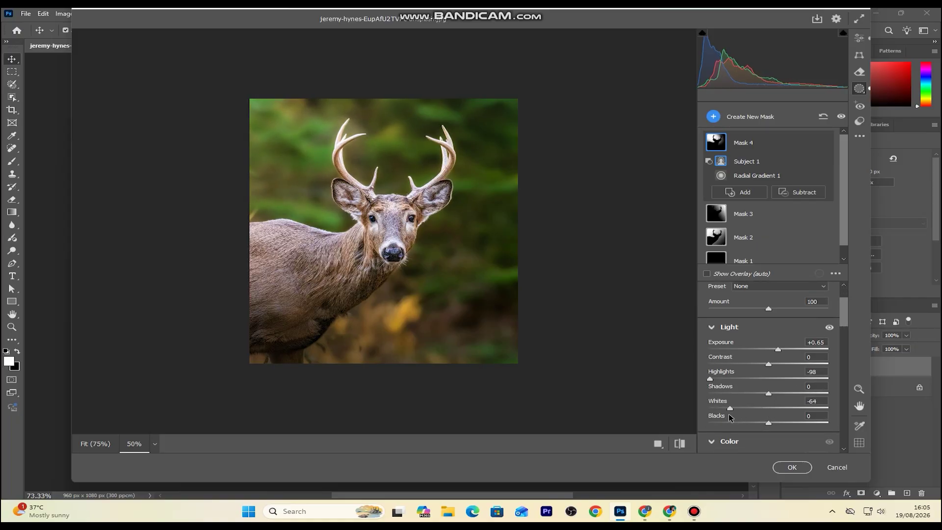
{"action": "left_click_drag", "start_coordinate": [731, 417], "coordinate": [758, 423]}
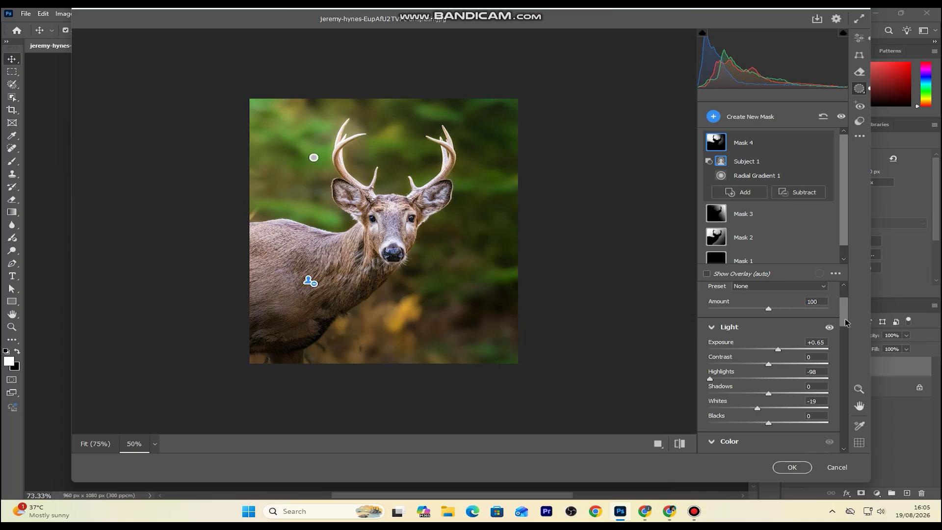
Step: Warm the fourth mask with Temperature +32 and raise its Blacks to +30
{"action": "scroll", "coordinate": [756, 311], "scroll_direction": "down", "scroll_amount": 3}
{"action": "left_click_drag", "start_coordinate": [769, 303], "coordinate": [789, 310]}
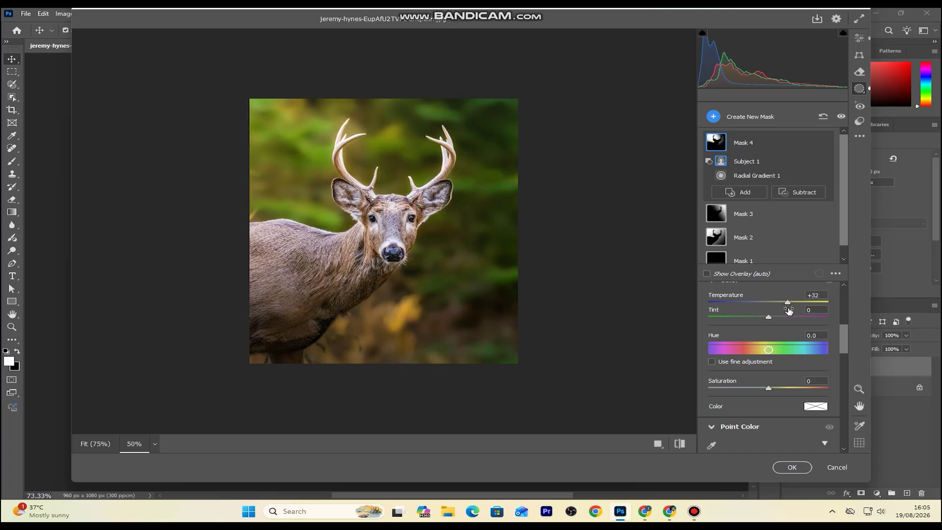
{"action": "scroll", "coordinate": [842, 327], "scroll_direction": "up", "scroll_amount": 2}
{"action": "scroll", "coordinate": [843, 327], "scroll_direction": "up", "scroll_amount": 1}
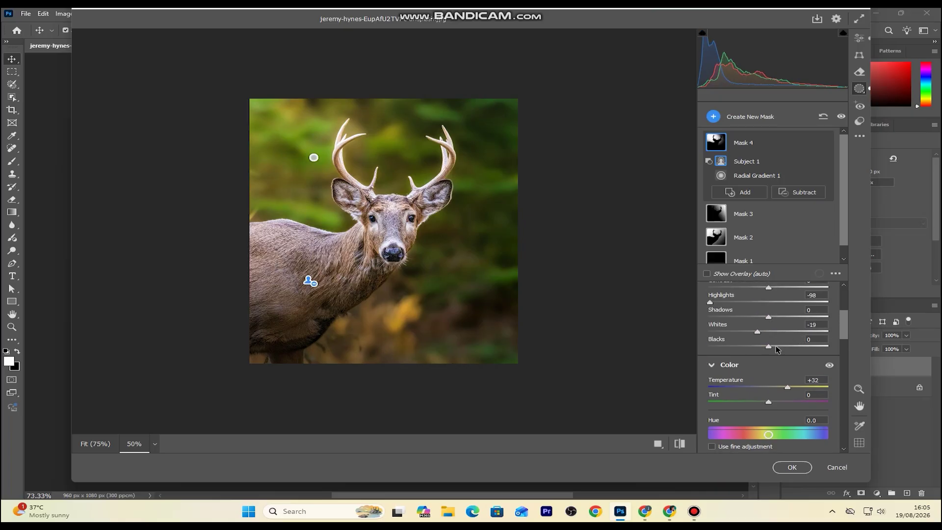
{"action": "mouse_move", "coordinate": [769, 347]}
{"action": "left_mouse_down"}
{"action": "mouse_move", "coordinate": [803, 349]}
{"action": "mouse_move", "coordinate": [788, 348]}
{"action": "left_mouse_up"}
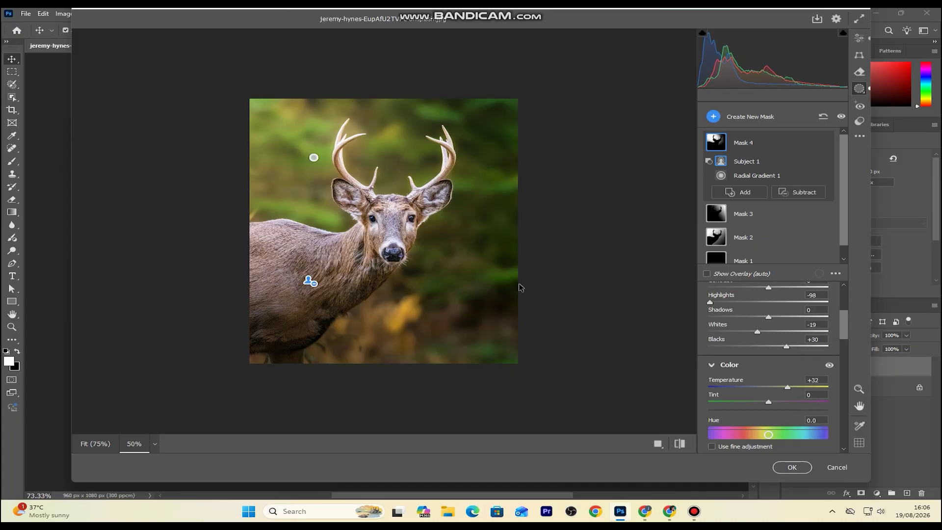
Step: Darken the lower-right background with a fifth, linear gradient mask that has the subject subtracted, using Exposure -0.80
{"action": "left_click", "coordinate": [732, 118]}
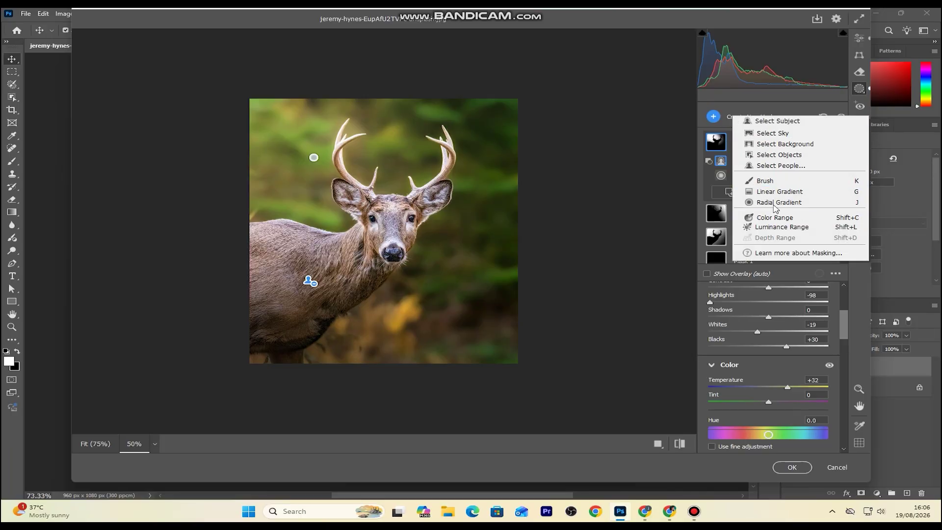
{"action": "left_click", "coordinate": [779, 190]}
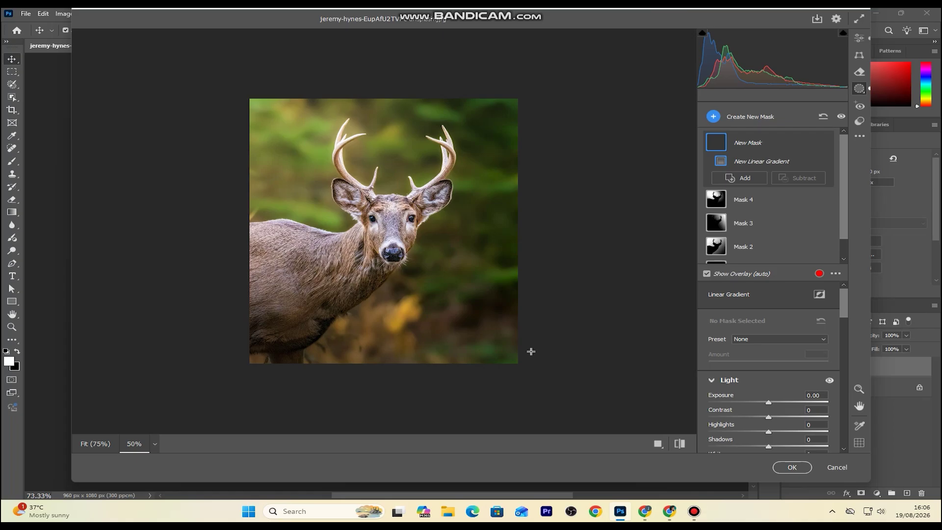
{"action": "left_click_drag", "start_coordinate": [531, 346], "coordinate": [301, 176]}
{"action": "left_click", "coordinate": [805, 178]}
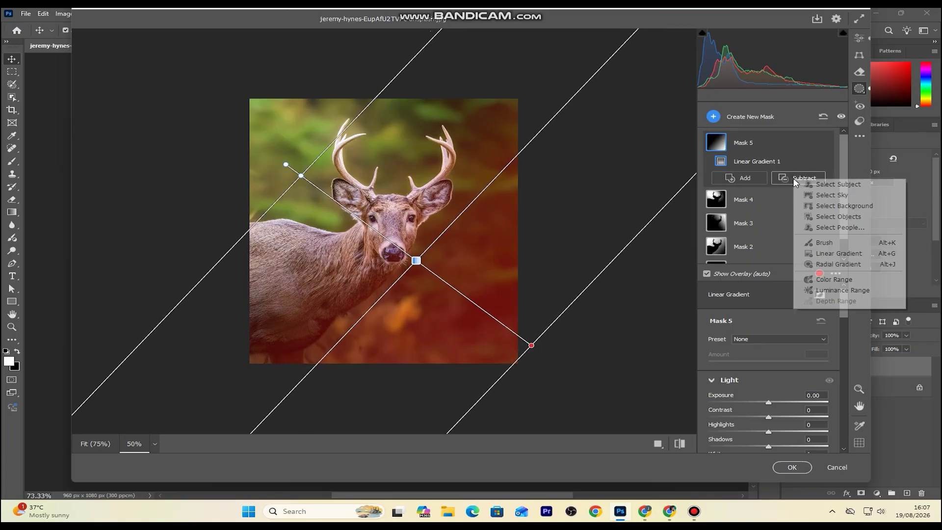
{"action": "left_click", "coordinate": [817, 190]}
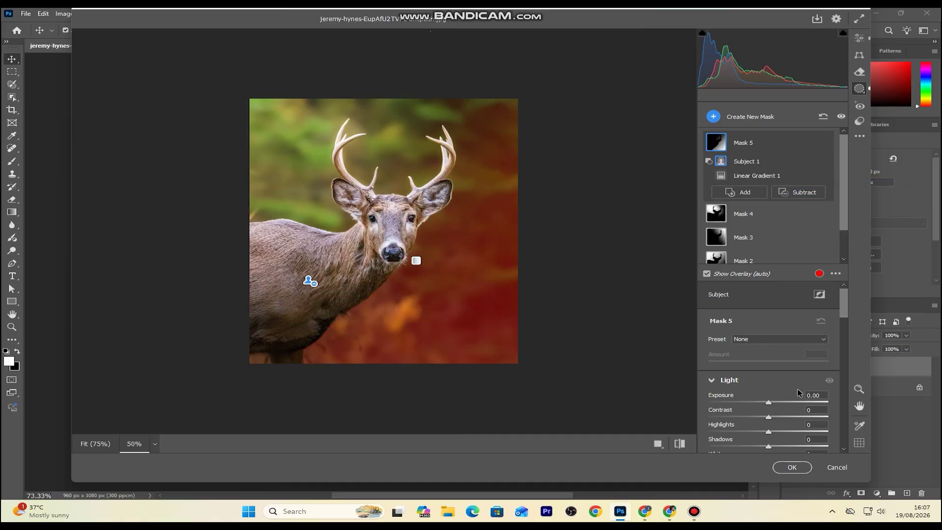
{"action": "left_click_drag", "start_coordinate": [769, 406], "coordinate": [760, 409]}
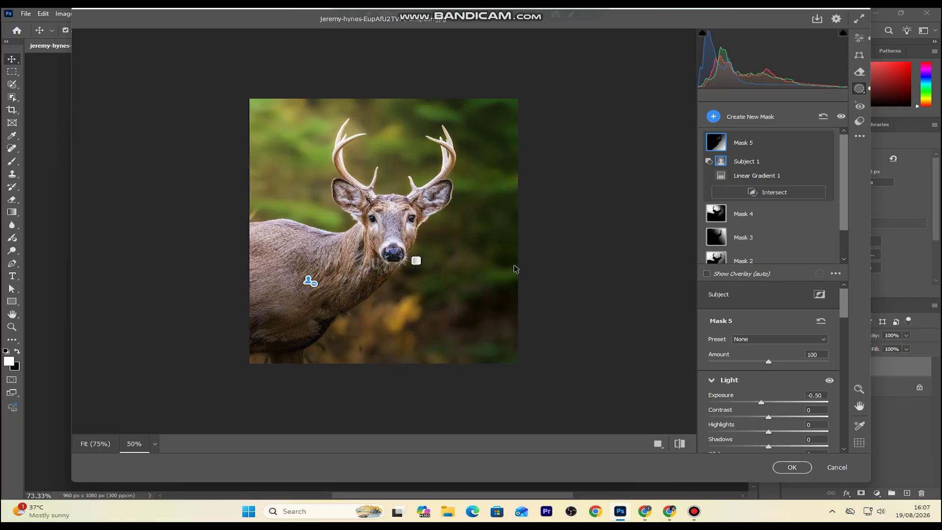
{"action": "left_click_drag", "start_coordinate": [761, 402], "coordinate": [759, 405]}
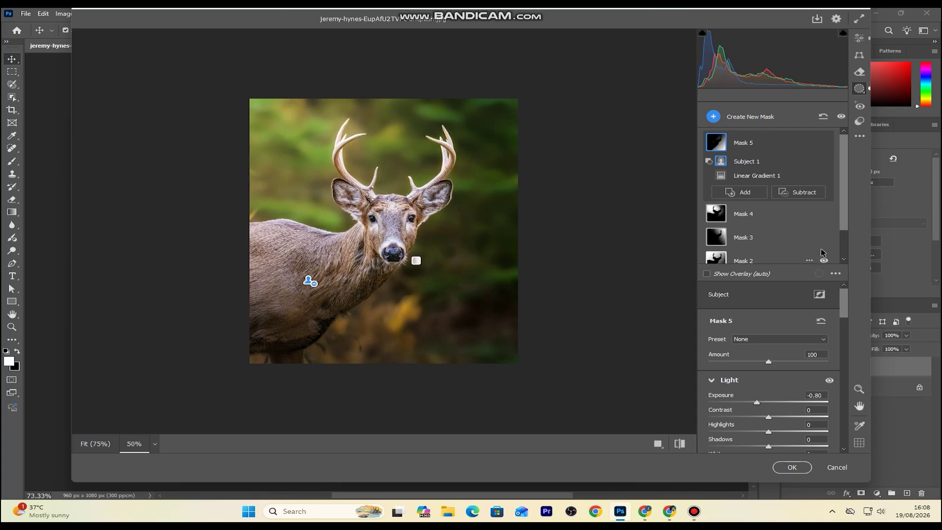
Step: Return to the global adjustments and shift the Oranges hue slightly toward yellow in the Color Mixer
{"action": "left_click", "coordinate": [858, 44]}
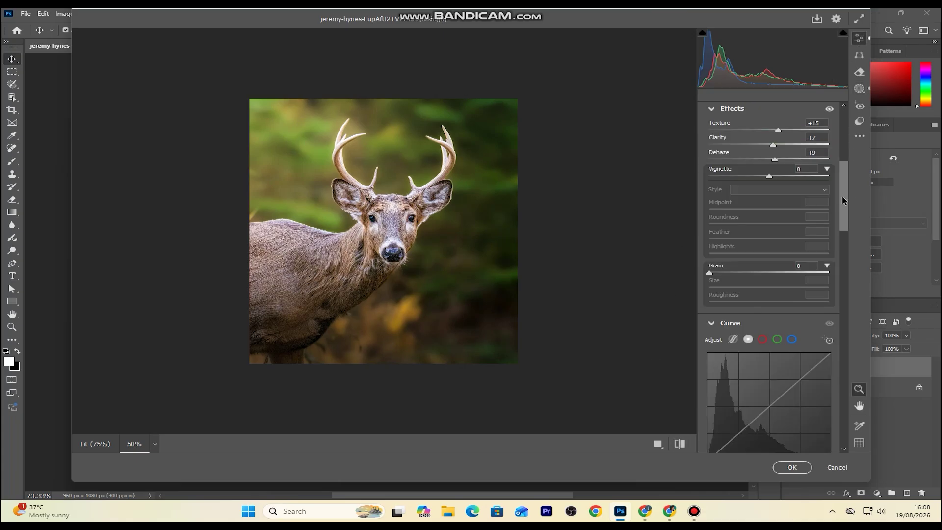
{"action": "left_click_drag", "start_coordinate": [842, 198], "coordinate": [855, 267]}
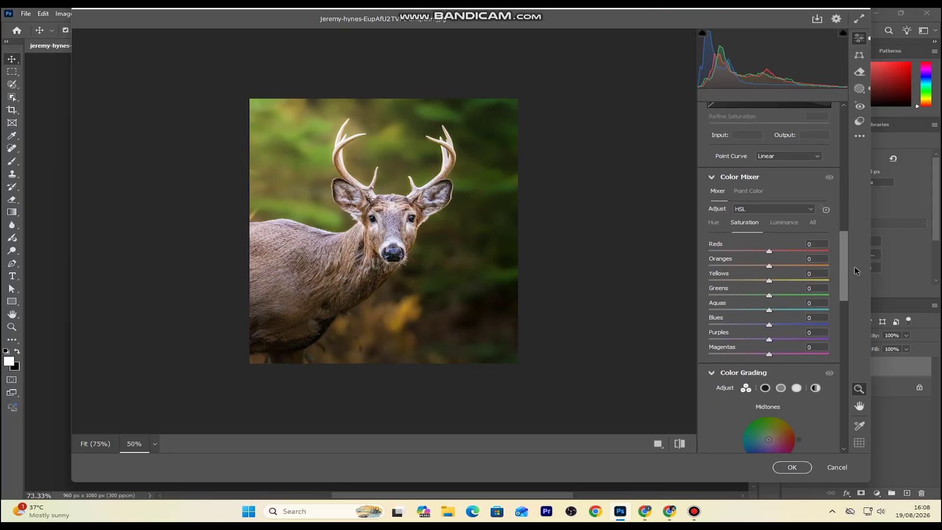
{"action": "left_click", "coordinate": [715, 223]}
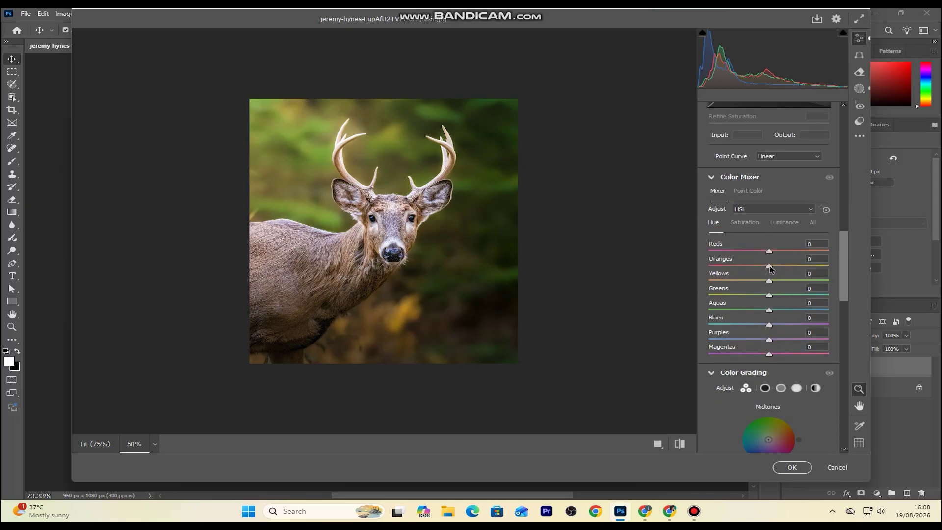
{"action": "mouse_move", "coordinate": [770, 266]}
{"action": "left_mouse_down"}
{"action": "mouse_move", "coordinate": [796, 266]}
{"action": "mouse_move", "coordinate": [782, 278]}
{"action": "left_mouse_up"}
Step: Boost the Yellows saturation slightly in the Color Mixer and set the luminance of Oranges to +100 and Yellows to +19
{"action": "left_click", "coordinate": [746, 224]}
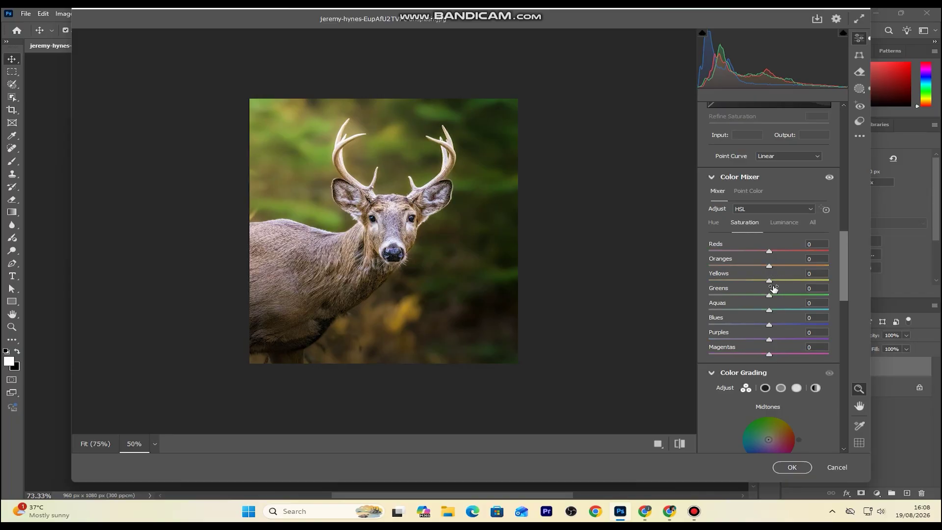
{"action": "mouse_move", "coordinate": [778, 279]}
{"action": "left_mouse_down"}
{"action": "mouse_move", "coordinate": [821, 284]}
{"action": "mouse_move", "coordinate": [731, 289]}
{"action": "mouse_move", "coordinate": [782, 286]}
{"action": "left_mouse_up"}
{"action": "left_click", "coordinate": [786, 222]}
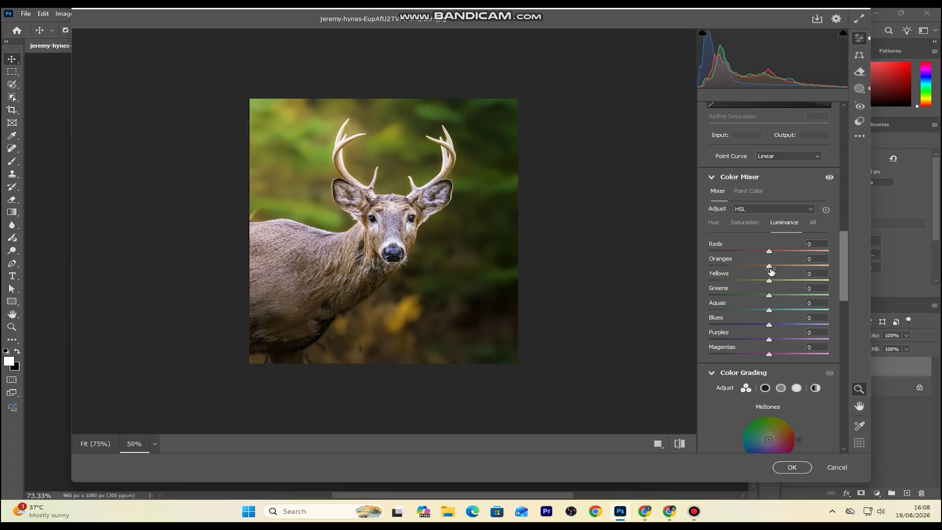
{"action": "left_click_drag", "start_coordinate": [772, 281], "coordinate": [798, 283]}
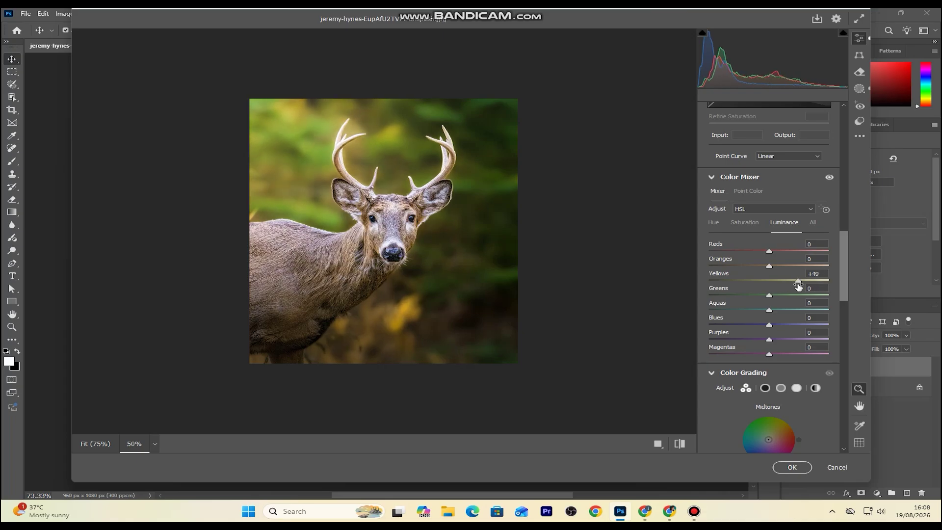
{"action": "left_click_drag", "start_coordinate": [792, 268], "coordinate": [781, 290]}
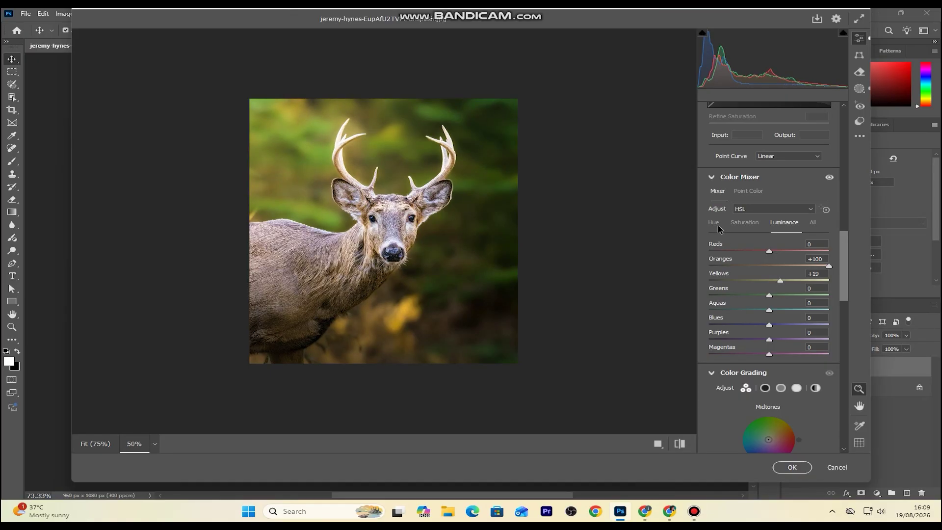
Step: Tint the midtones warm orange in Color Grading with Hue 36 and Saturation 21
{"action": "left_click_drag", "start_coordinate": [844, 274], "coordinate": [844, 281]}
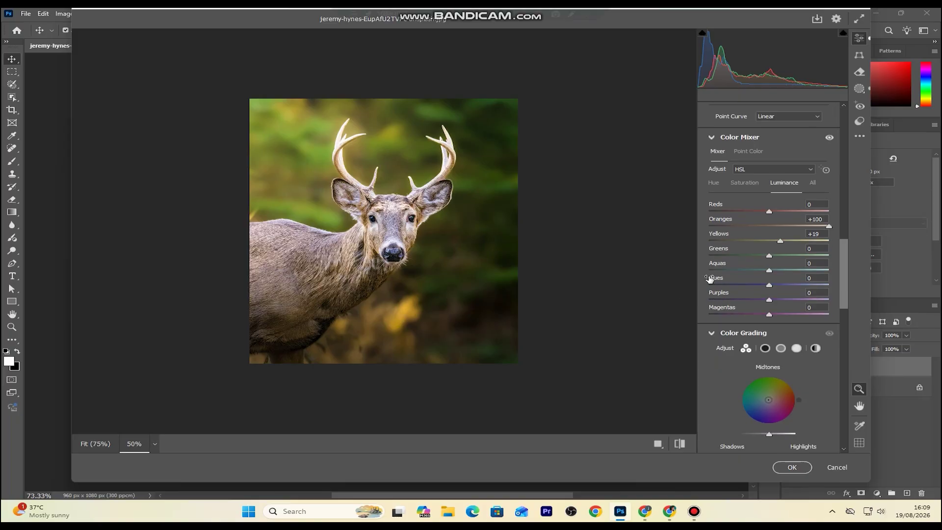
{"action": "left_click_drag", "start_coordinate": [844, 282], "coordinate": [844, 299]}
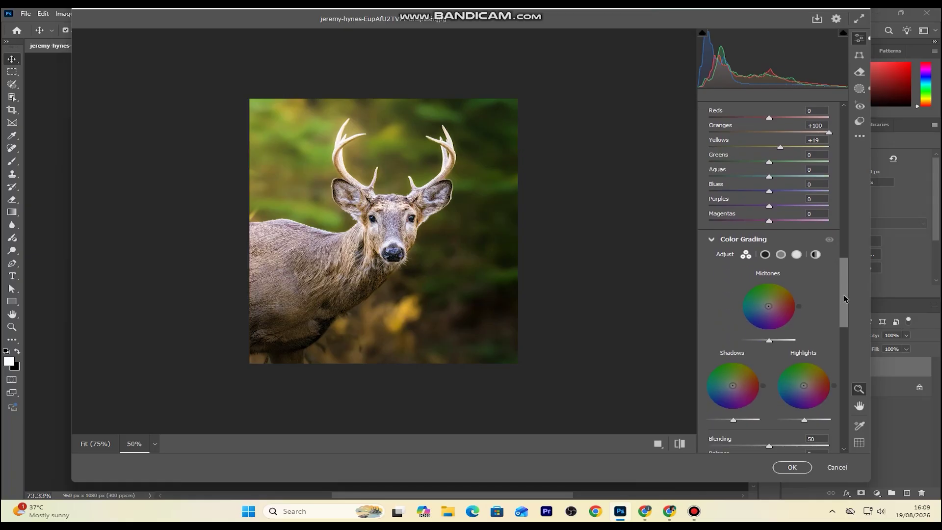
{"action": "left_click", "coordinate": [781, 255]}
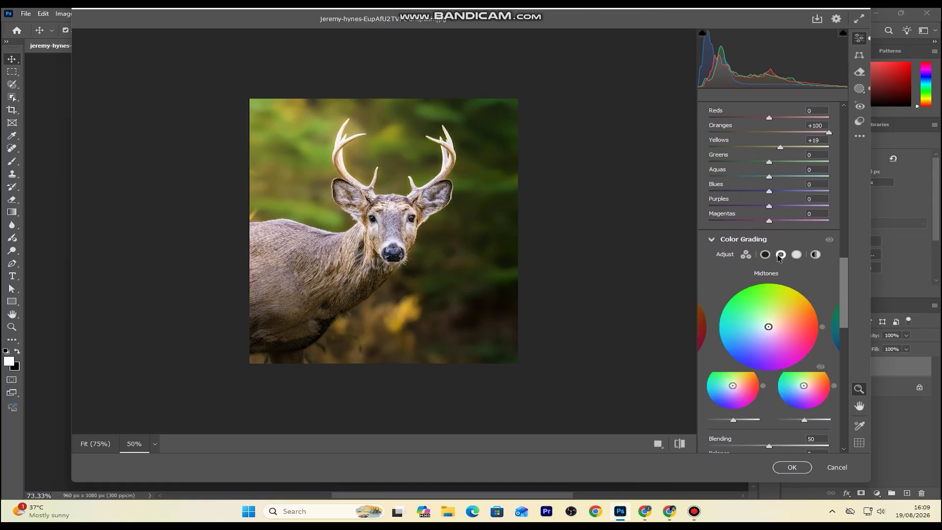
{"action": "left_click_drag", "start_coordinate": [822, 326], "coordinate": [812, 300]}
{"action": "left_click_drag", "start_coordinate": [709, 406], "coordinate": [735, 403]}
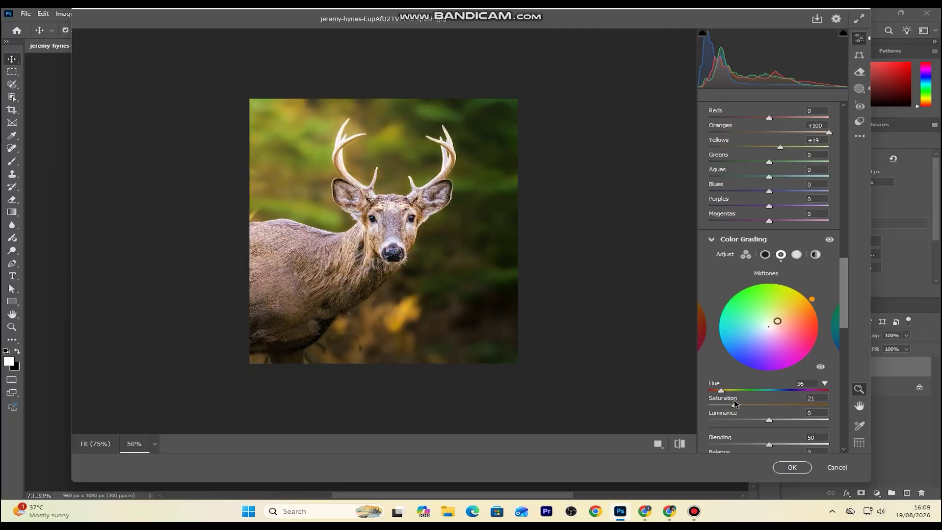
Step: Tint the highlights golden orange in Color Grading with Hue 37 and Saturation 40
{"action": "left_click", "coordinate": [797, 254]}
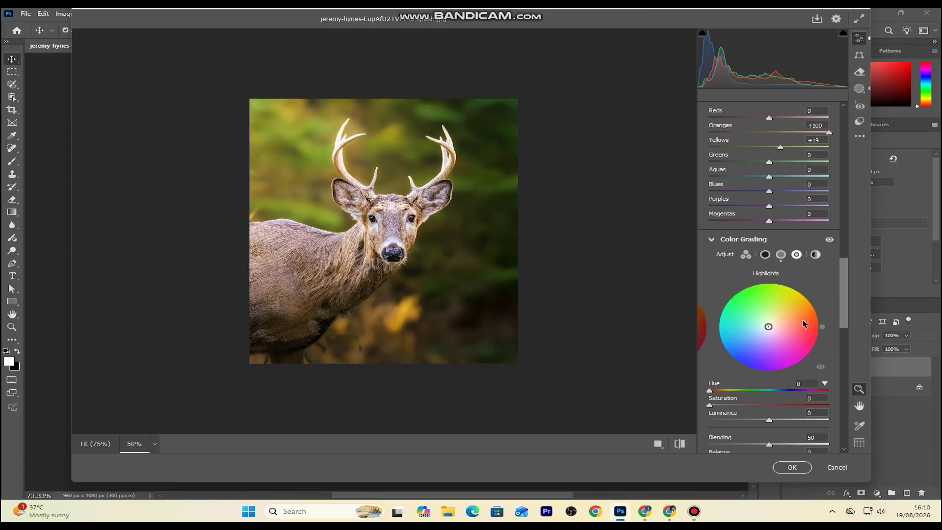
{"action": "left_click_drag", "start_coordinate": [821, 327], "coordinate": [811, 299]}
{"action": "left_click_drag", "start_coordinate": [713, 409], "coordinate": [784, 406]}
{"action": "left_click_drag", "start_coordinate": [775, 405], "coordinate": [765, 408]}
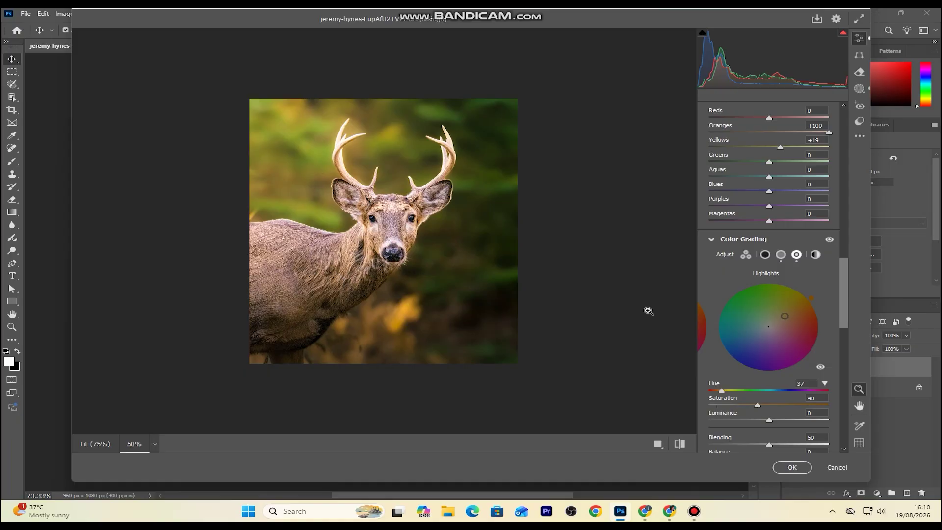
Step: Set the Blue Primary calibration to Hue -20 and Saturation +22
{"action": "left_click_drag", "start_coordinate": [843, 285], "coordinate": [847, 414]}
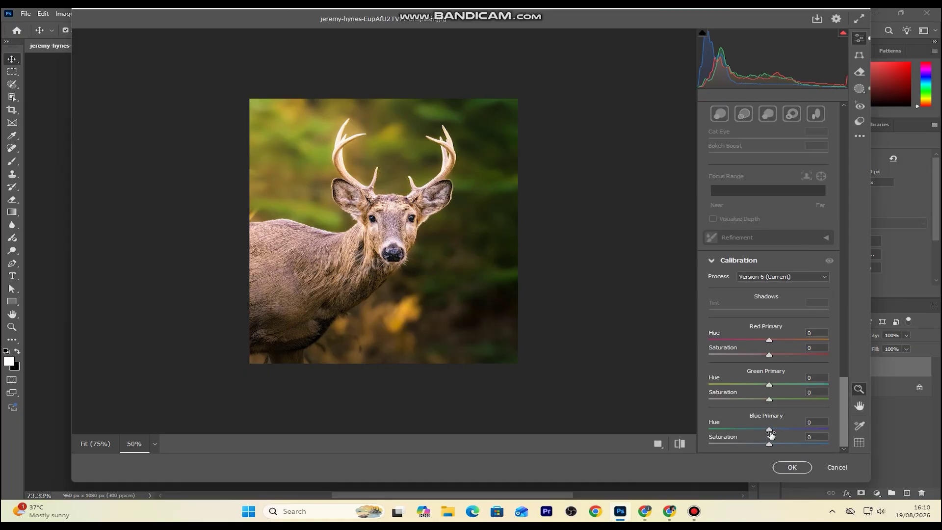
{"action": "left_click_drag", "start_coordinate": [770, 432], "coordinate": [785, 453]}
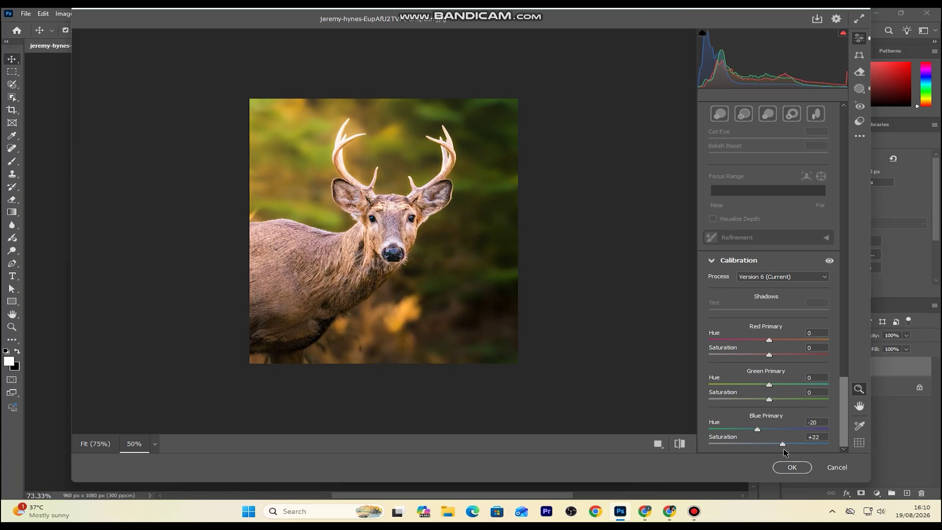
Step: Compare the graded photo with the original by switching between default and current settings, ending in the side-by-side before/after view
{"action": "left_click", "coordinate": [680, 444]}
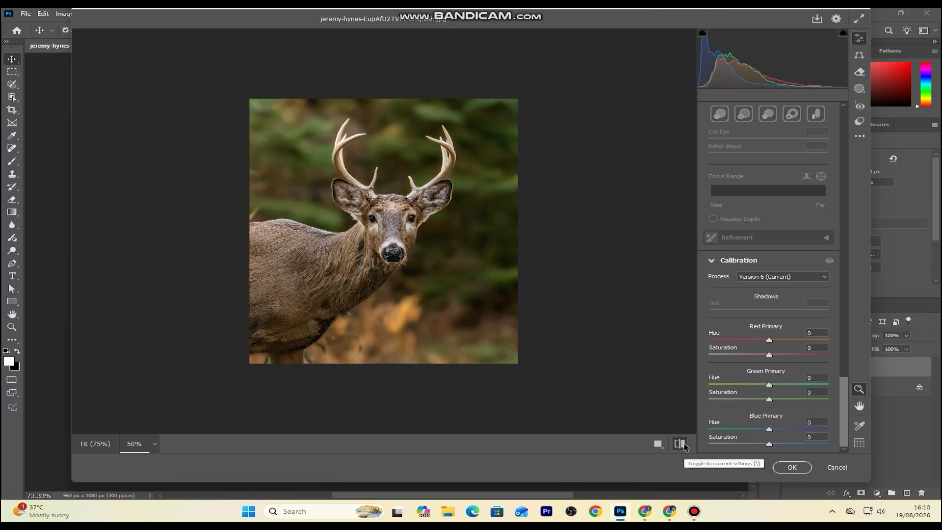
{"action": "left_click", "coordinate": [680, 444]}
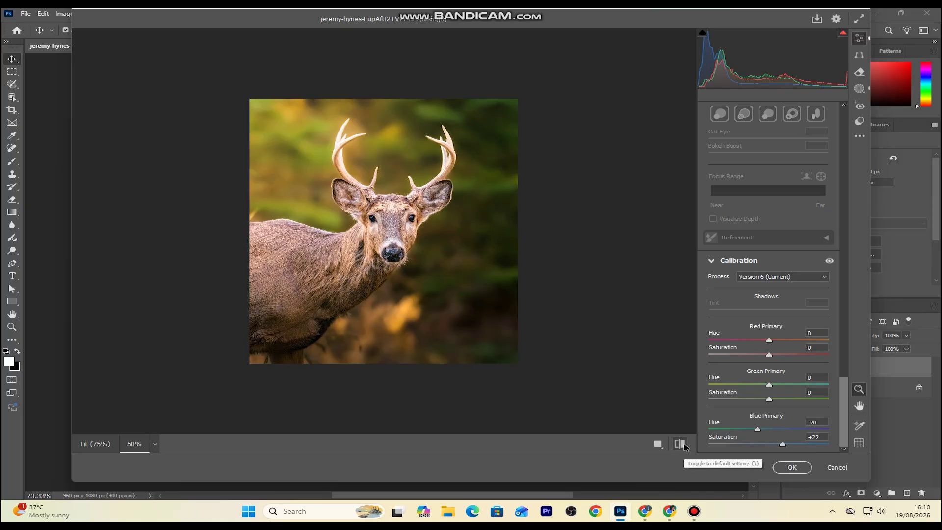
{"action": "left_click", "coordinate": [681, 444]}
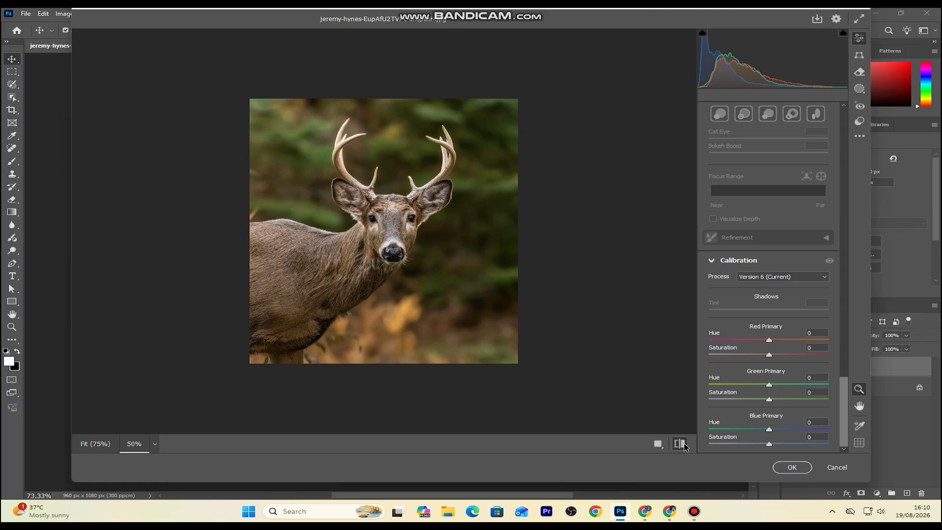
{"action": "left_click", "coordinate": [682, 444]}
{"action": "left_click", "coordinate": [683, 444]}
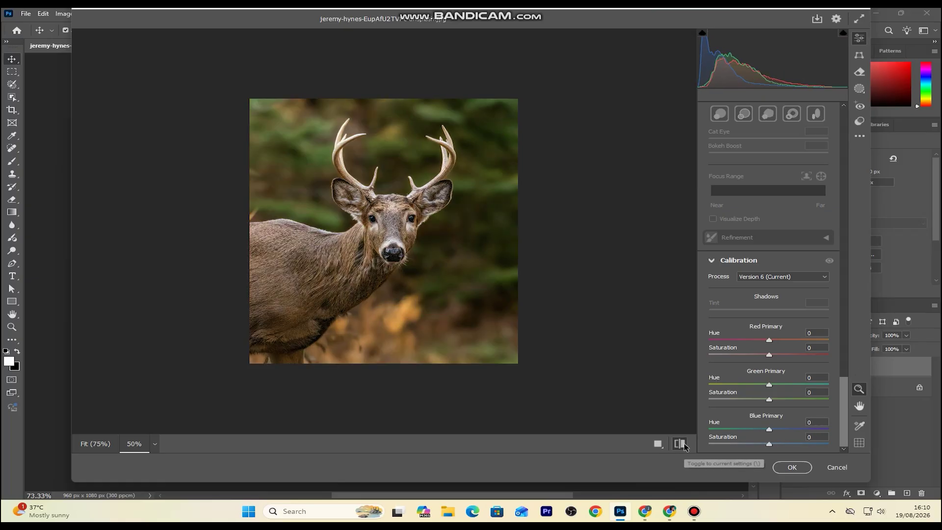
{"action": "left_click", "coordinate": [683, 444]}
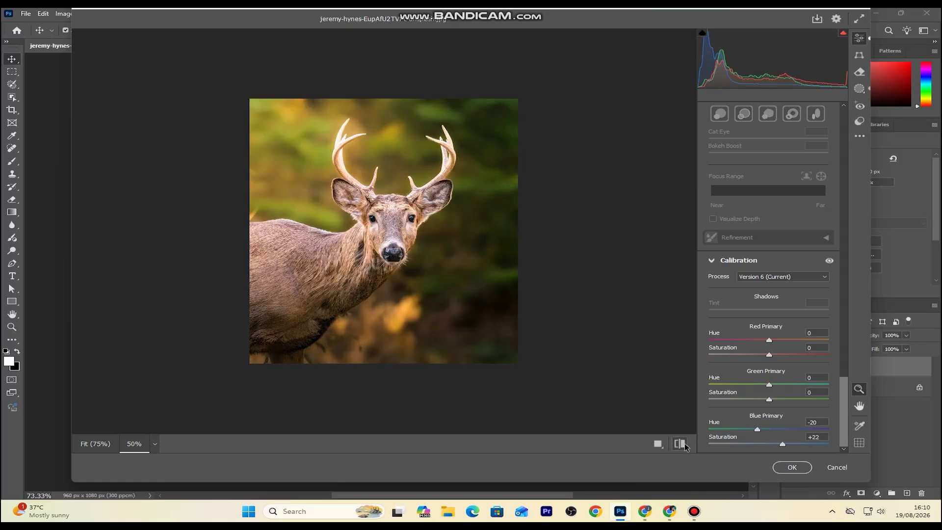
{"action": "left_click", "coordinate": [683, 444]}
{"action": "left_click", "coordinate": [683, 444]}
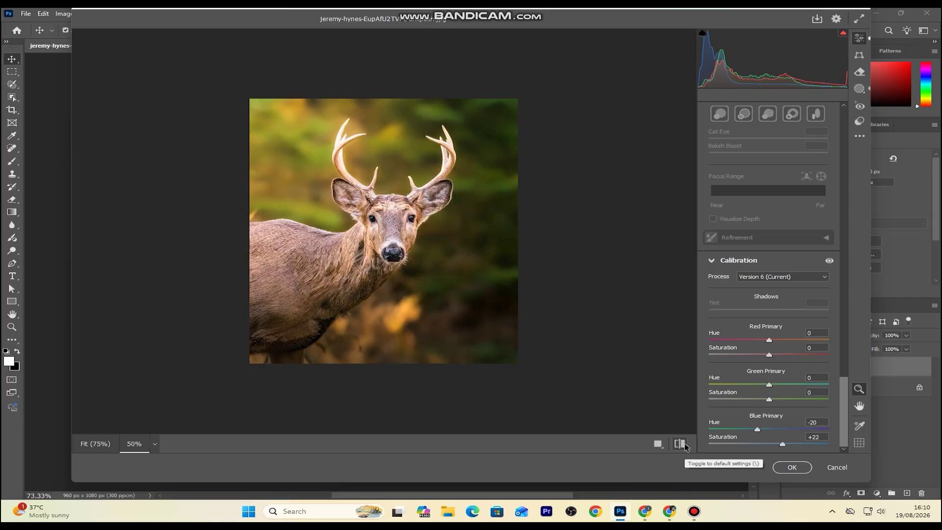
{"action": "left_click", "coordinate": [658, 444]}
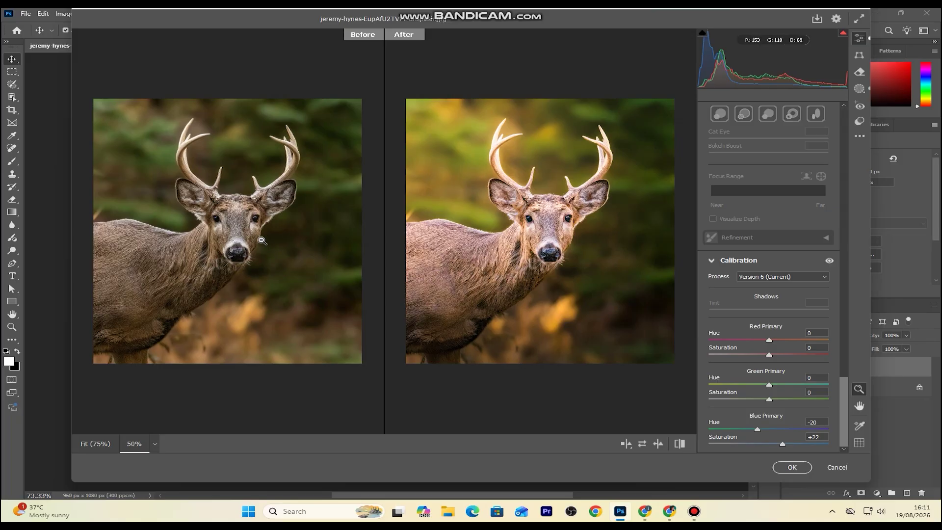
Step: Apply the Camera Raw filter to the Background copy layer and toggle that layer's visibility to compare it with the original
{"action": "left_click", "coordinate": [791, 468]}
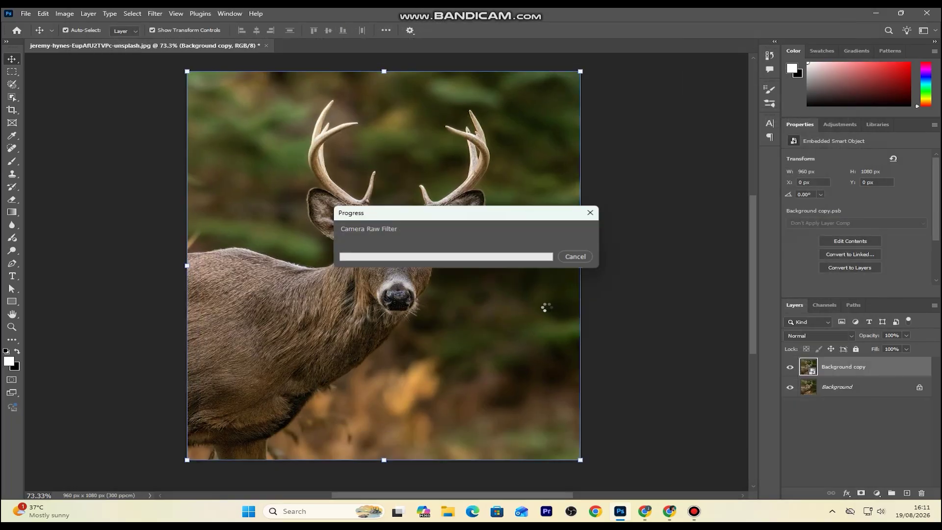
{"action": "left_click", "coordinate": [790, 367]}
{"action": "left_click", "coordinate": [790, 367]}
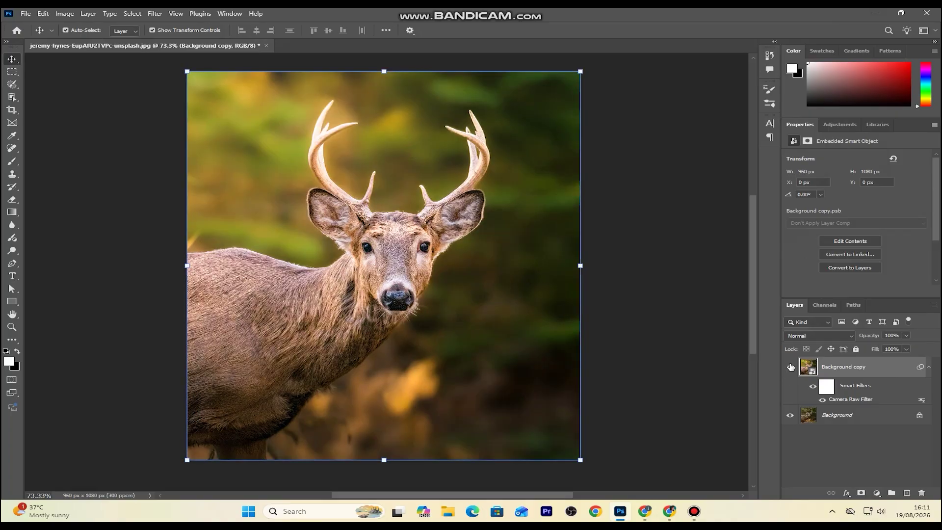
{"action": "left_click", "coordinate": [790, 367]}
{"action": "left_click", "coordinate": [790, 367]}
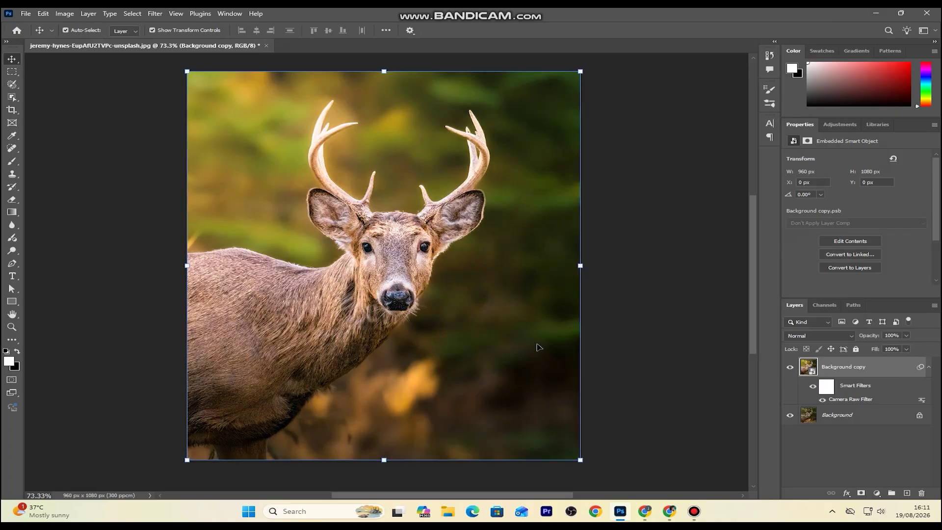
{"action": "scroll", "coordinate": [412, 317], "scroll_direction": "down", "scroll_amount": 1}
{"action": "scroll", "coordinate": [413, 319], "scroll_direction": "down", "scroll_amount": 2}
{"action": "scroll", "coordinate": [412, 318], "scroll_direction": "up", "scroll_amount": 3}
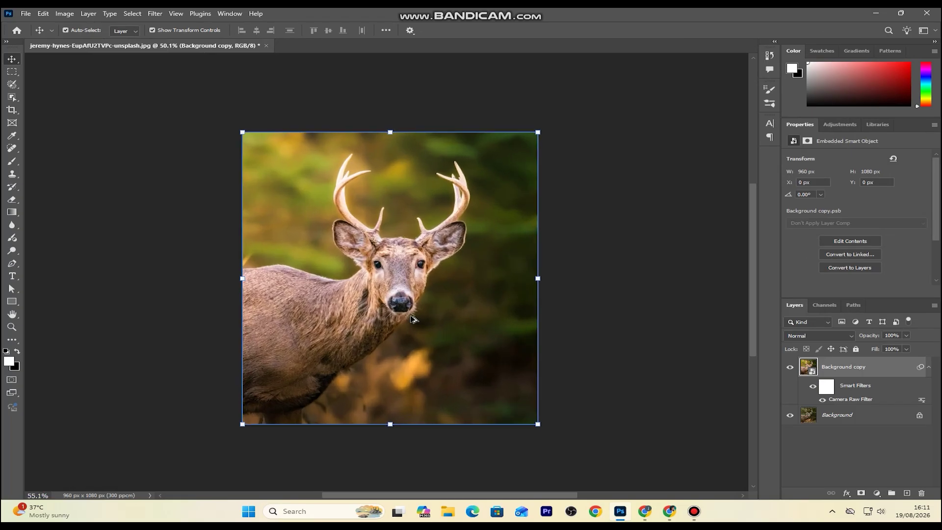
{"action": "scroll", "coordinate": [412, 318], "scroll_direction": "down", "scroll_amount": 2}
{"action": "scroll", "coordinate": [412, 318], "scroll_direction": "up", "scroll_amount": 1}
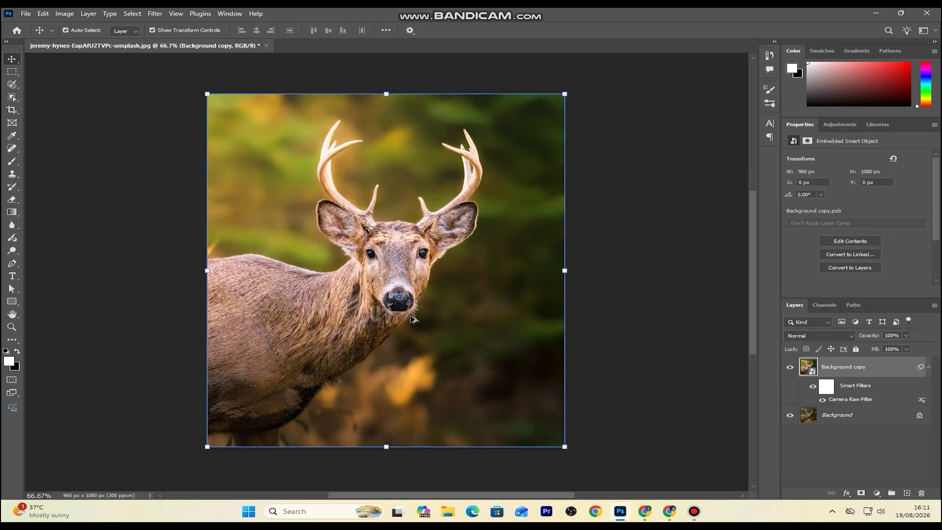